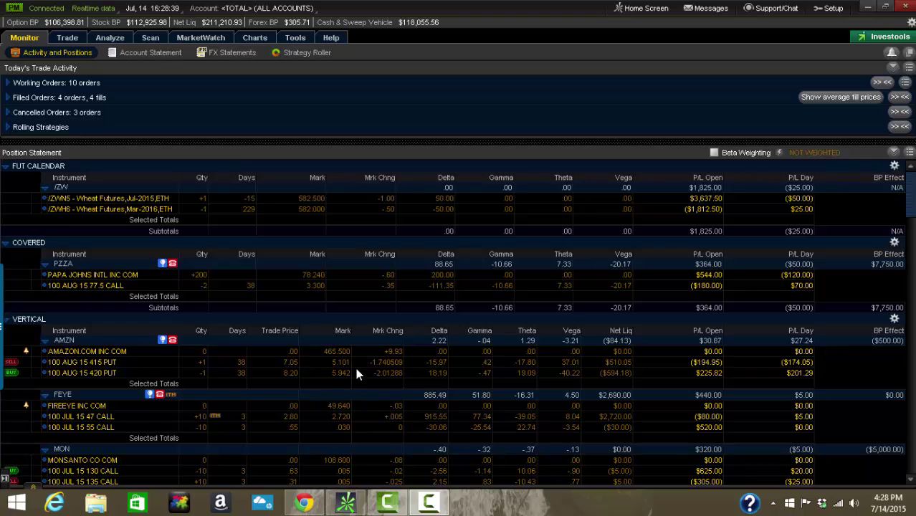
# - Collapse all Position Statement spread groups into one summary row per underlying symbol
pyautogui.click(893, 154)
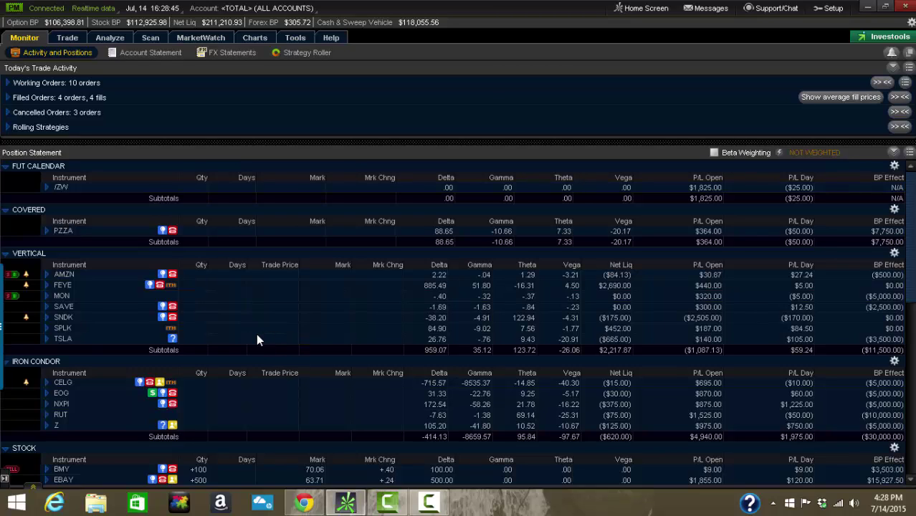
# - Show the gadget sidebar with Account Info and Live News expanded, and switch to the margin account
pyautogui.click(6, 479)
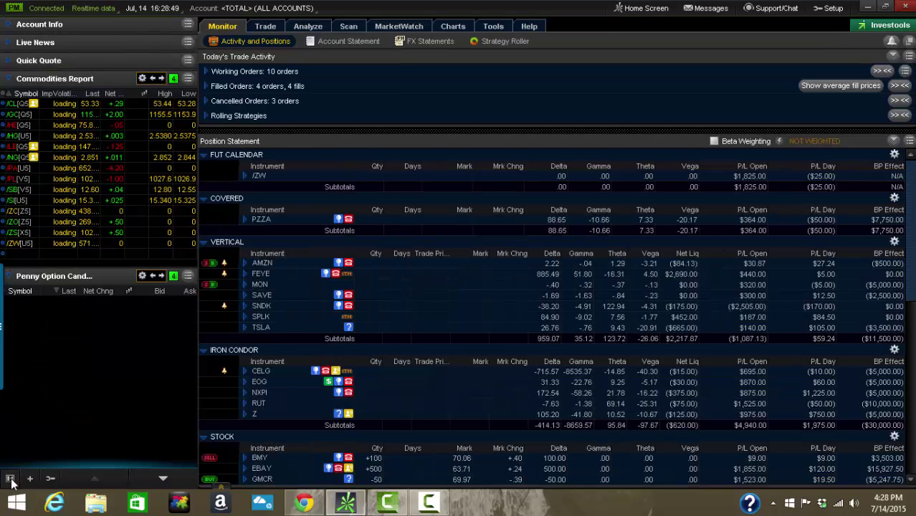
pyautogui.click(10, 80)
pyautogui.click(9, 98)
pyautogui.click(12, 25)
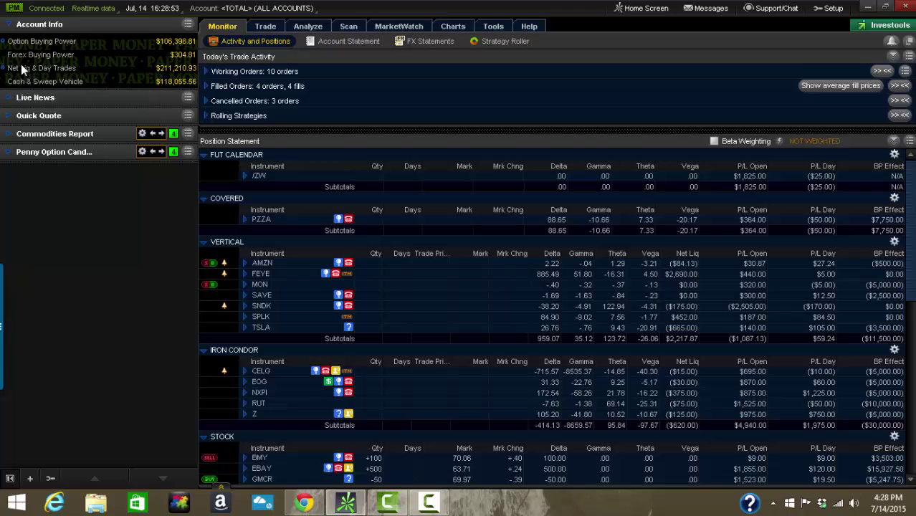
pyautogui.click(26, 99)
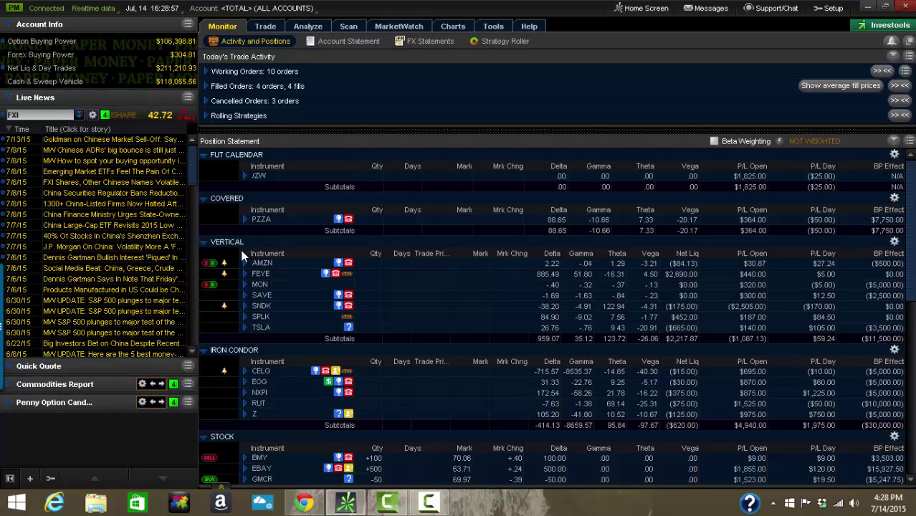
pyautogui.click(259, 8)
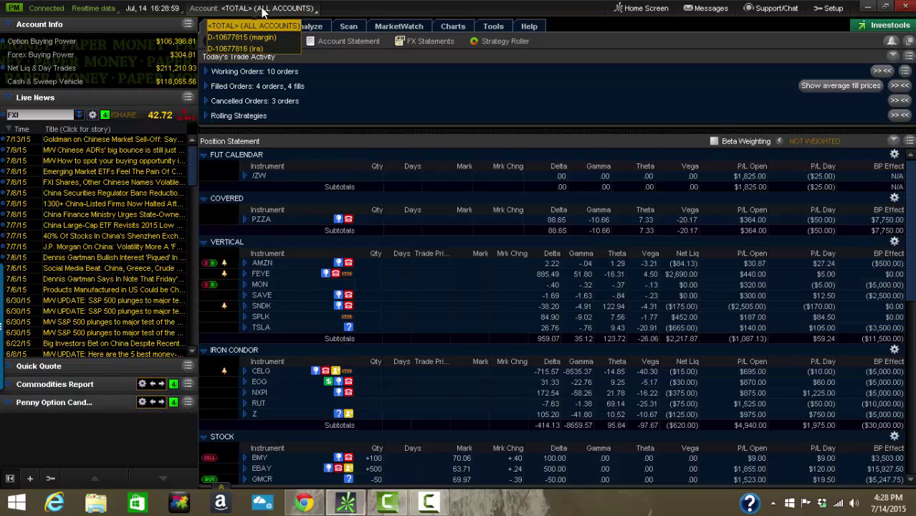
pyautogui.click(264, 39)
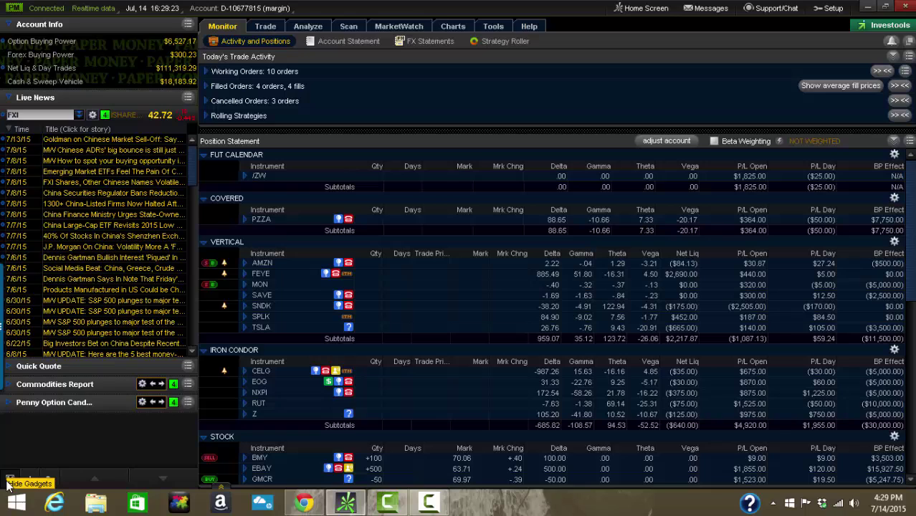
# - Hide the gadget sidebar and bring up the Position Statement's Group symbols by > Spreads settings
pyautogui.click(10, 485)
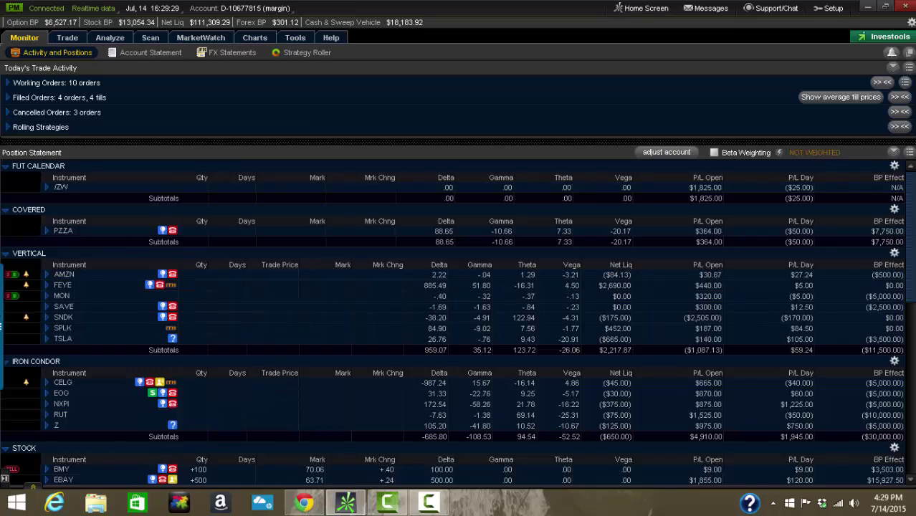
pyautogui.click(909, 153)
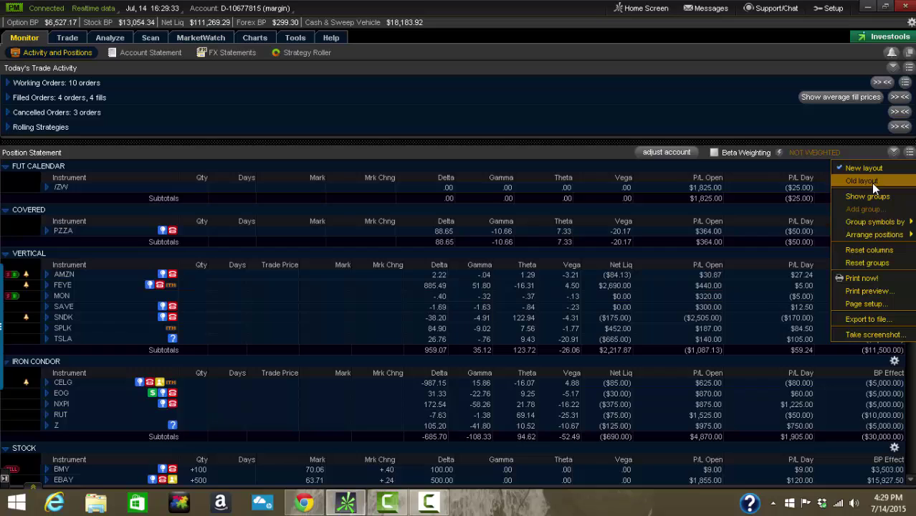
pyautogui.moveTo(867, 222)
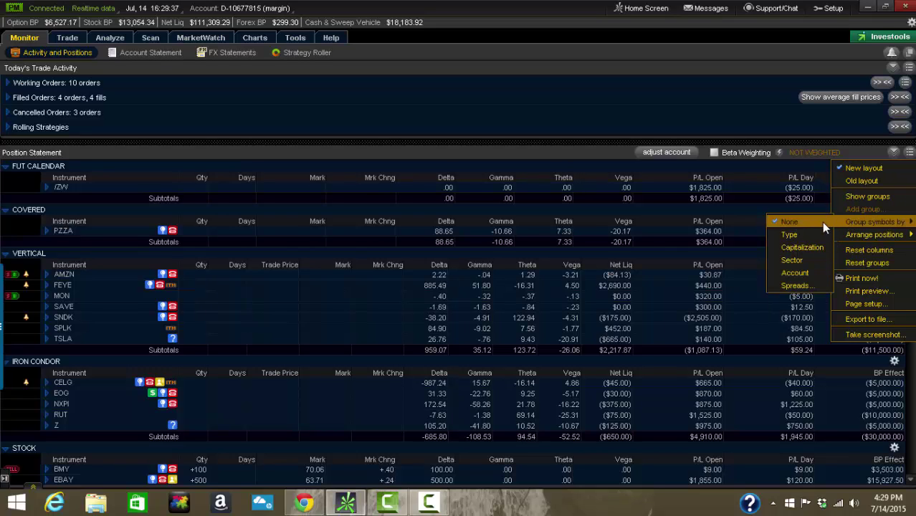
pyautogui.click(791, 283)
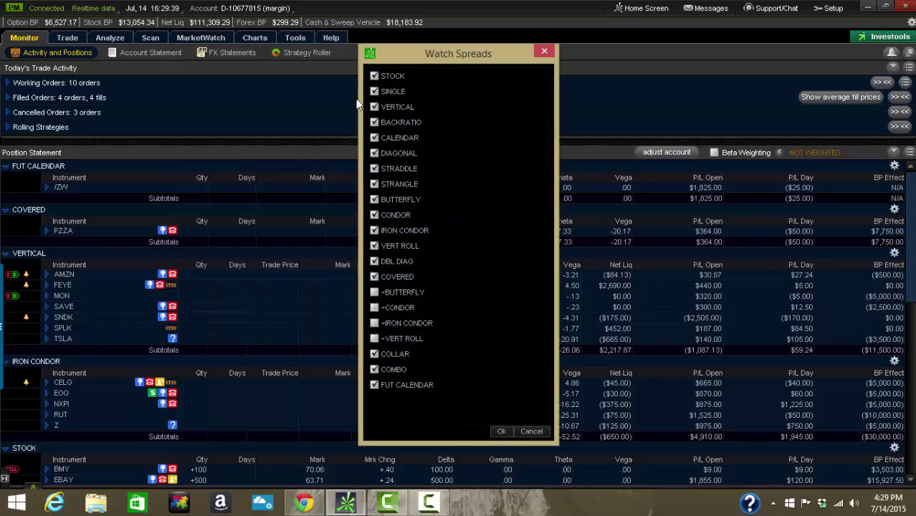
# - Uncheck all seventeen spread types, STOCK through FUT CALENDAR, and confirm with Ok
pyautogui.click(374, 76)
pyautogui.click(374, 91)
pyautogui.click(374, 107)
pyautogui.click(373, 122)
pyautogui.click(374, 138)
pyautogui.click(374, 153)
pyautogui.click(374, 169)
pyautogui.click(374, 183)
pyautogui.click(374, 199)
pyautogui.click(373, 214)
pyautogui.click(374, 230)
pyautogui.click(373, 246)
pyautogui.click(374, 261)
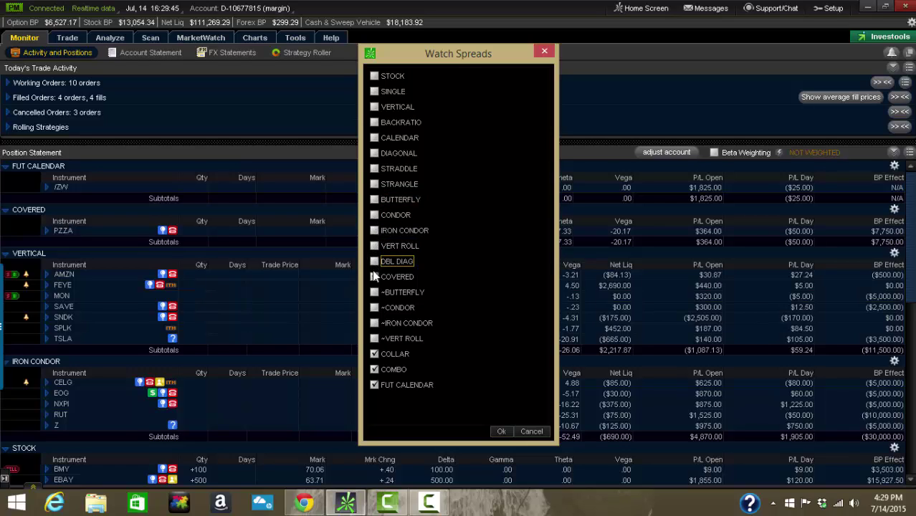
pyautogui.click(373, 277)
pyautogui.click(373, 353)
pyautogui.click(374, 369)
pyautogui.click(373, 385)
pyautogui.click(501, 431)
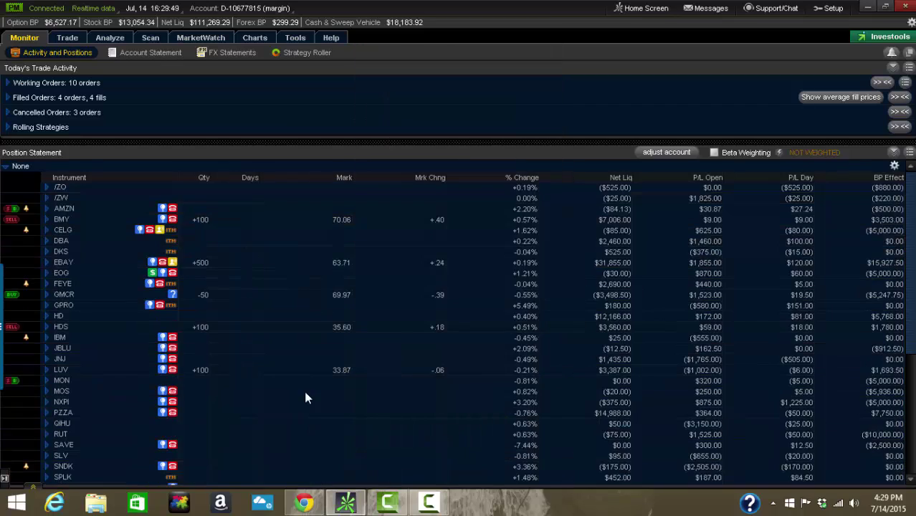
# - Scroll down and back up through the ungrouped position list
pyautogui.scroll(-3, 300, 342)
pyautogui.scroll(3, 299, 343)
# - Open the Account Statement, switching to all accounts and back to the margin account
pyautogui.click(134, 57)
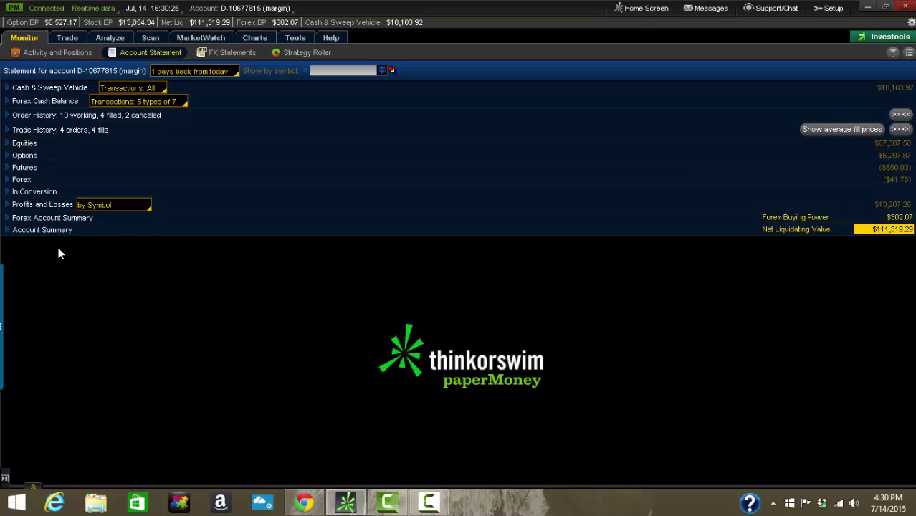
pyautogui.click(236, 8)
pyautogui.click(228, 26)
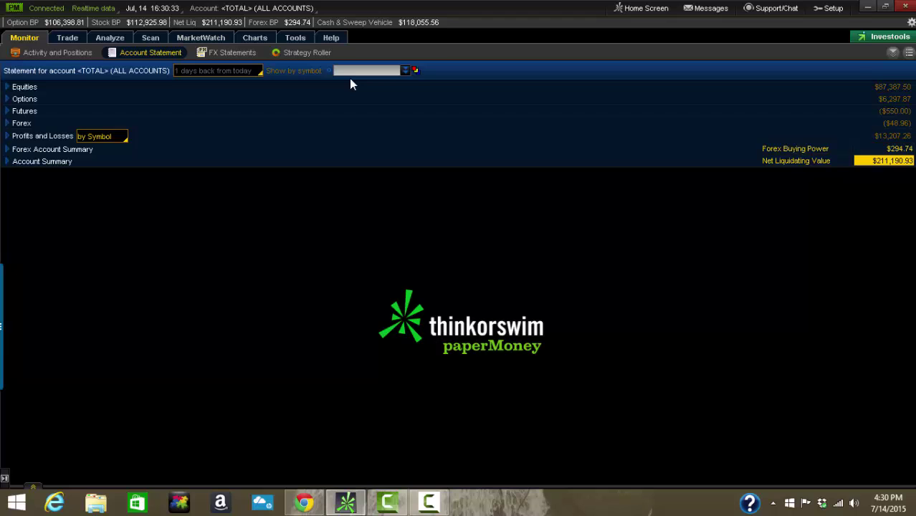
pyautogui.click(300, 8)
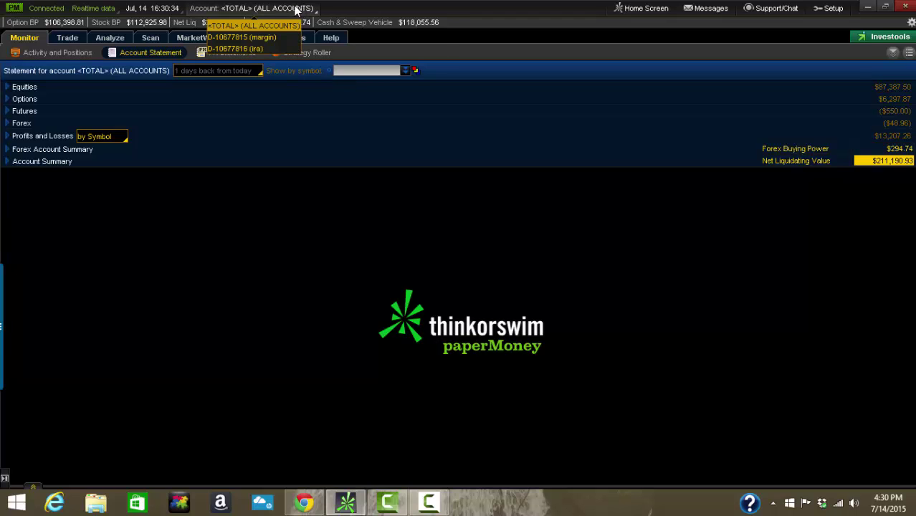
pyautogui.click(261, 40)
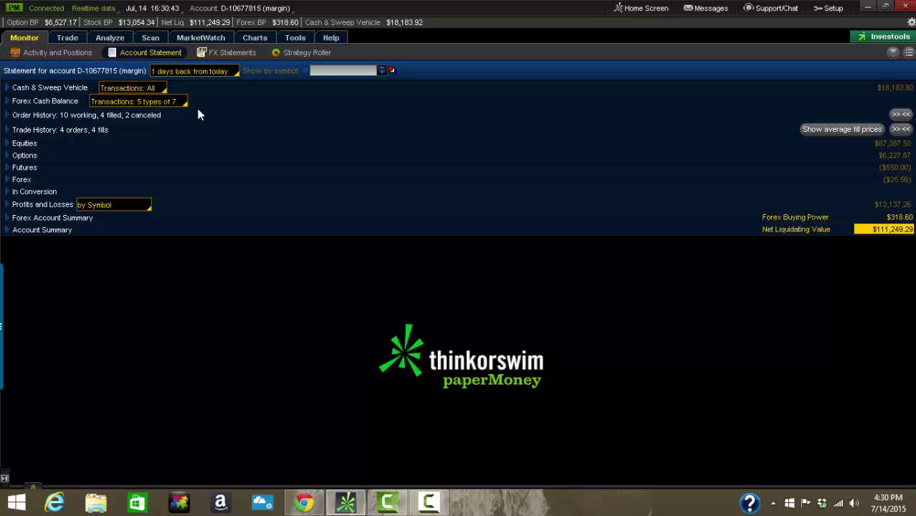
# - Set the statement range to 30 days back from today
pyautogui.click(214, 72)
pyautogui.click(232, 114)
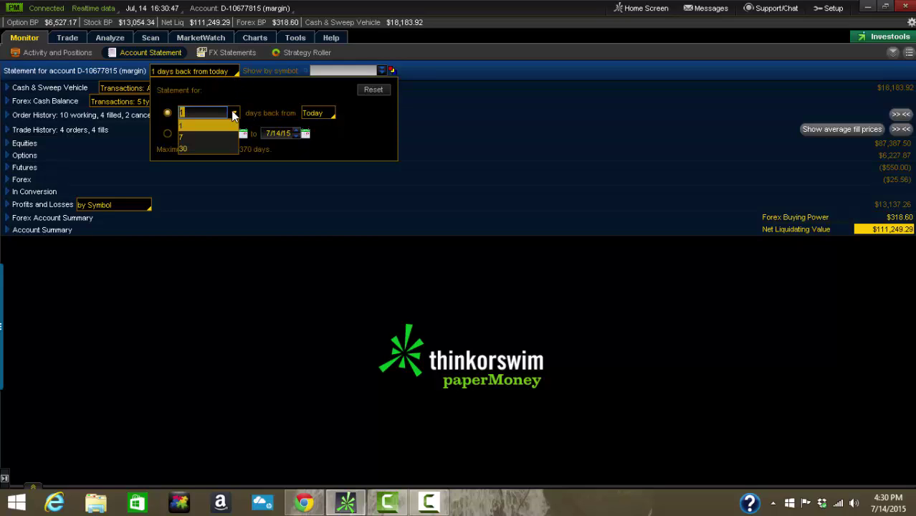
pyautogui.click(199, 149)
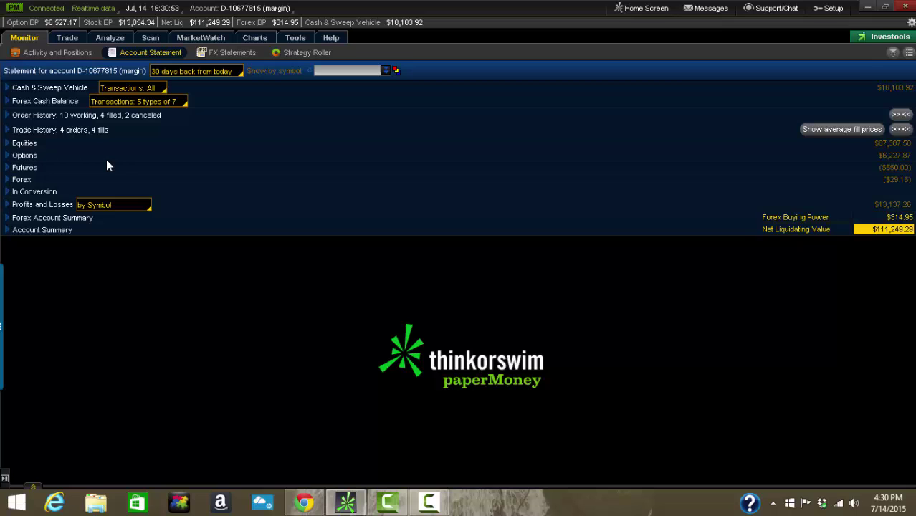
# - Expand Trade History, filter the statement by symbol PZZA, and expand its Order History
pyautogui.click(8, 130)
pyautogui.scroll(-3, 374, 256)
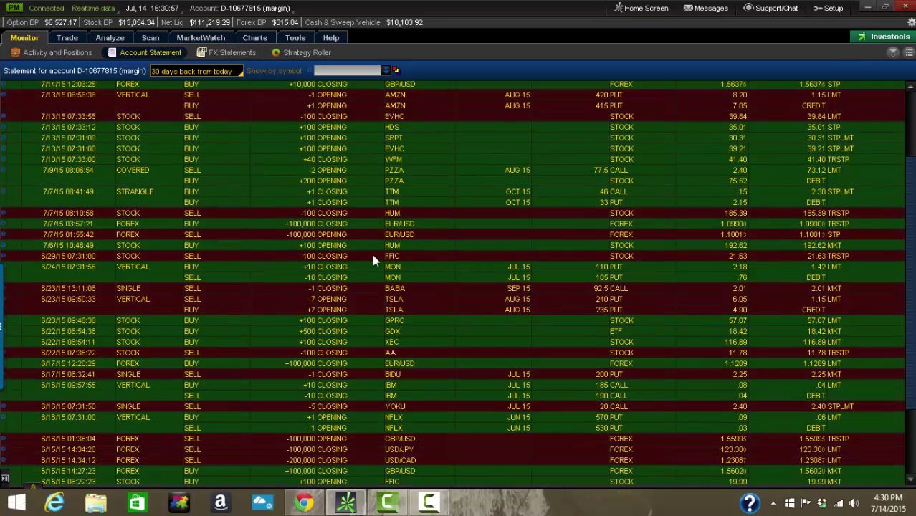
pyautogui.scroll(3, 369, 251)
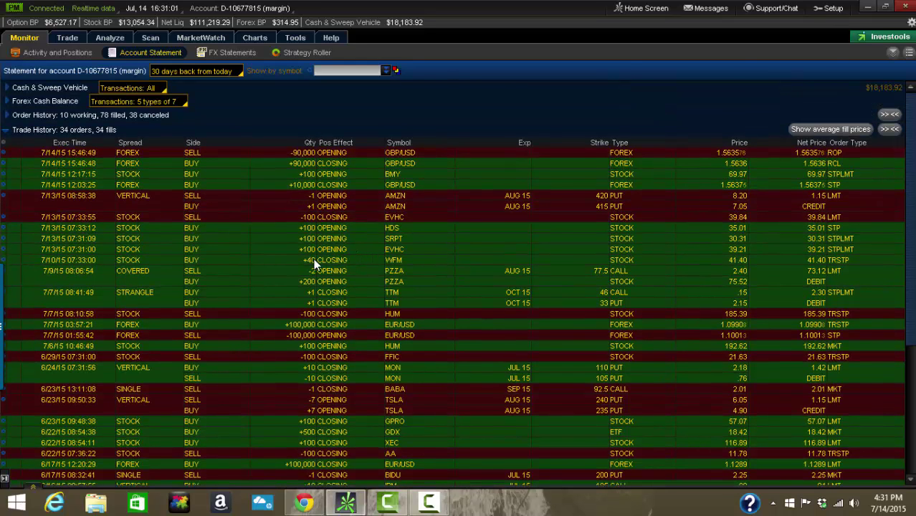
pyautogui.click(342, 70)
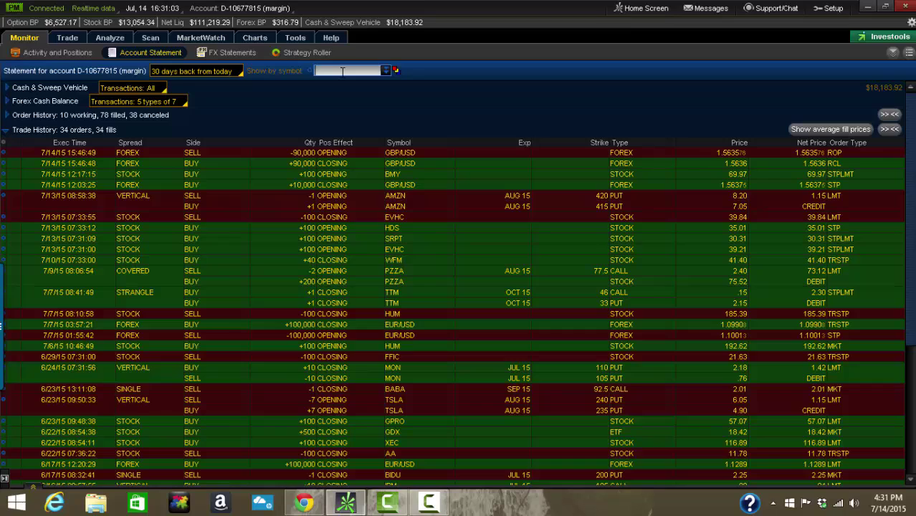
pyautogui.write('PZZA')
pyautogui.press('Return')
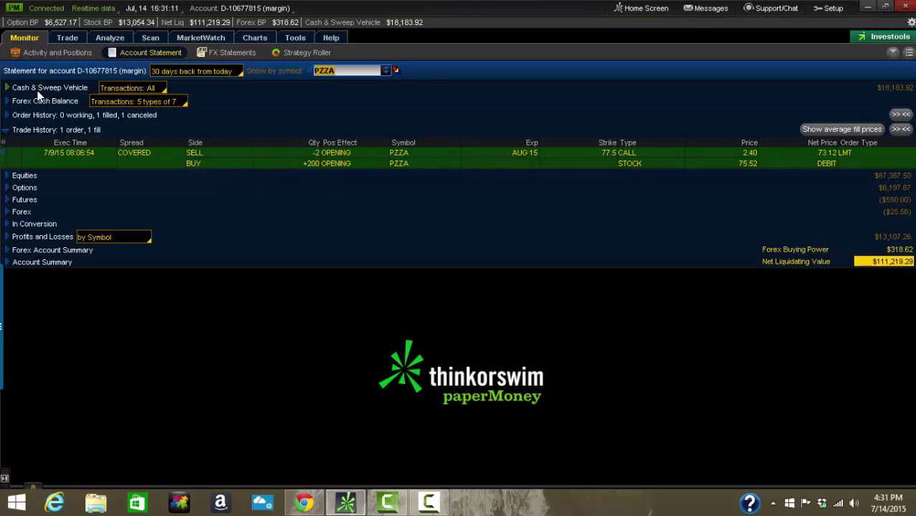
pyautogui.click(30, 113)
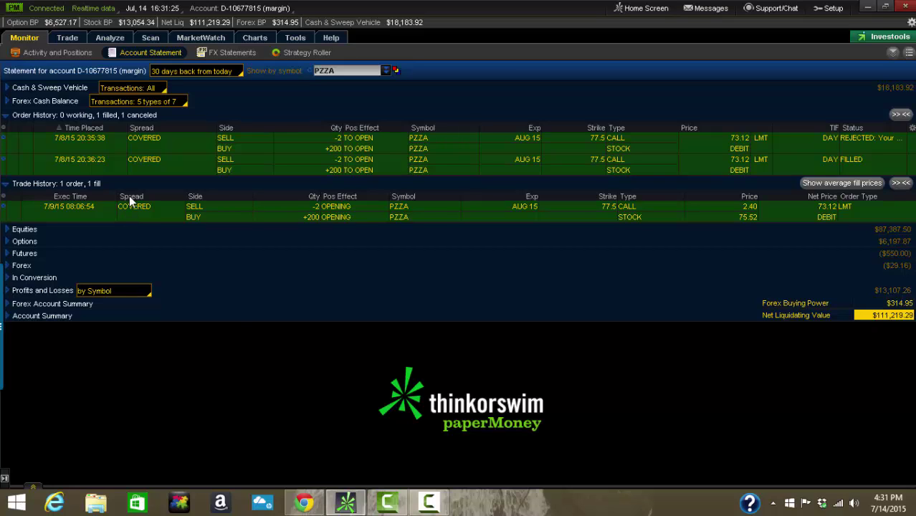
# - Visit FX Statements and Strategy Roller, clear the PZZA filter, then return to Activity and Positions
pyautogui.click(234, 50)
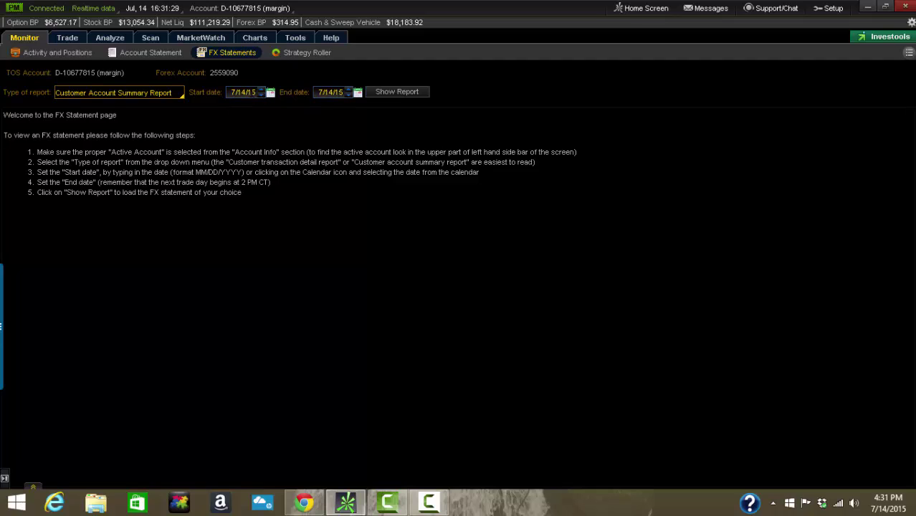
pyautogui.click(310, 54)
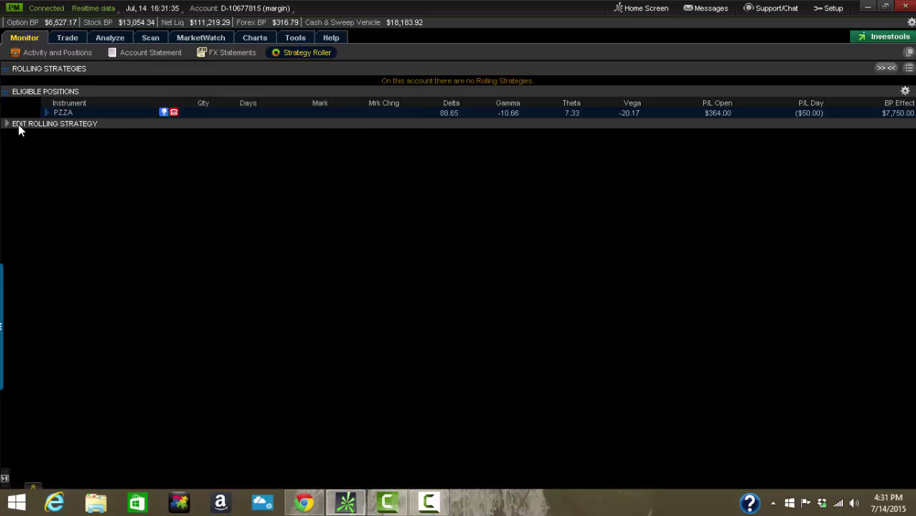
pyautogui.click(147, 52)
pyautogui.click(358, 70)
pyautogui.press('BackSpace')
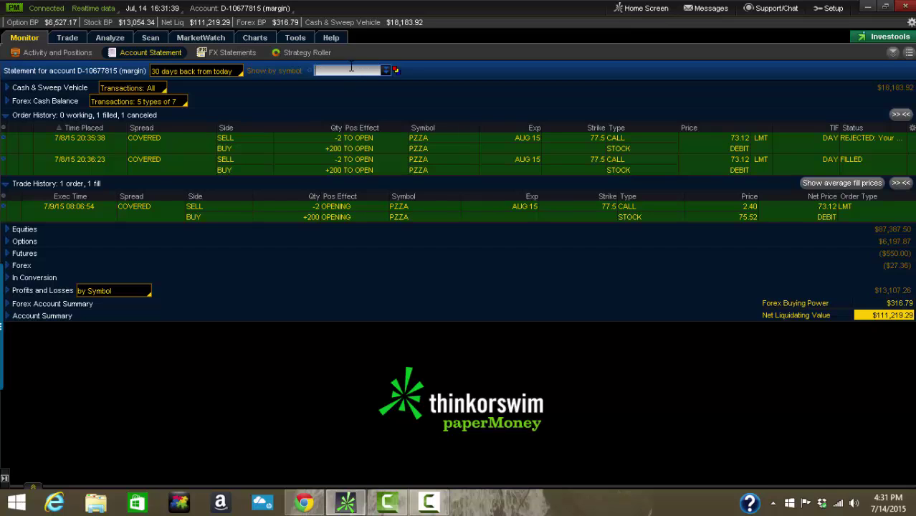
pyautogui.click(50, 54)
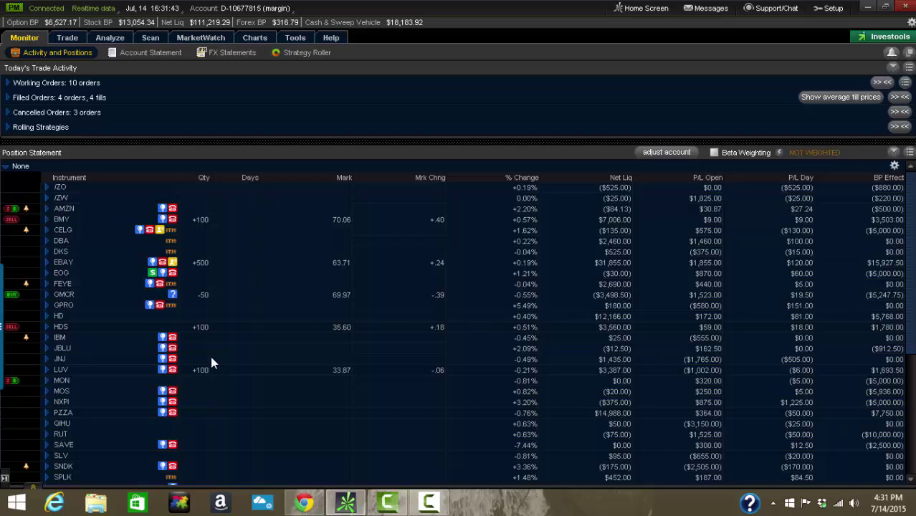
# - Expand Working Orders, sort by Qty and Symbol, then by Time Placed newest first
pyautogui.click(15, 84)
pyautogui.scroll(-3, 365, 176)
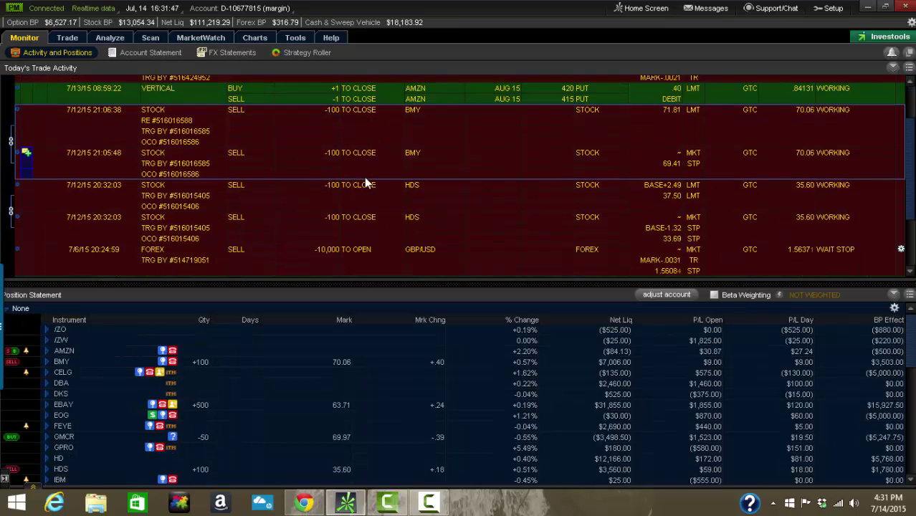
pyautogui.scroll(-3, 364, 177)
pyautogui.scroll(8, 365, 177)
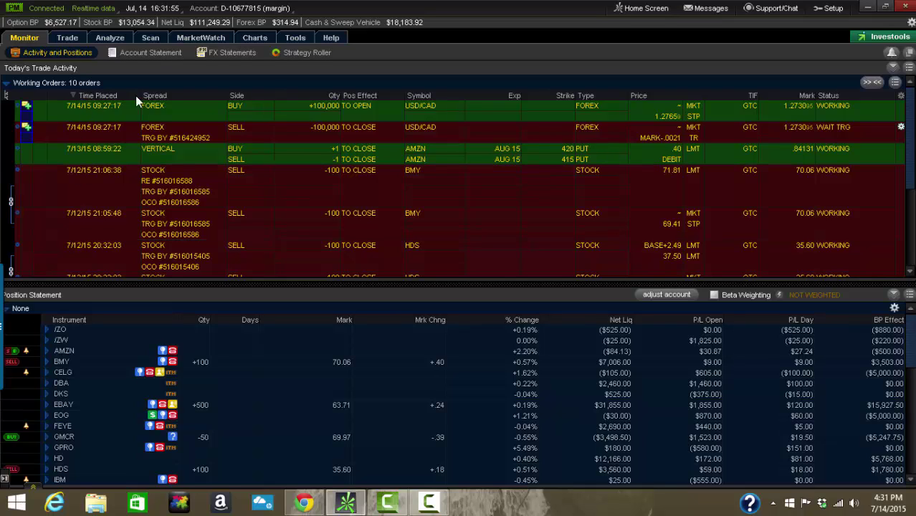
pyautogui.click(316, 94)
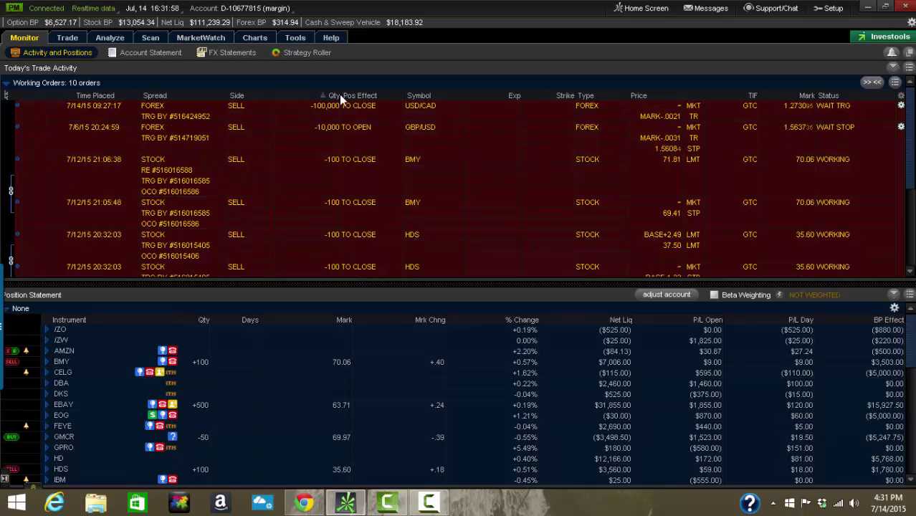
pyautogui.click(427, 95)
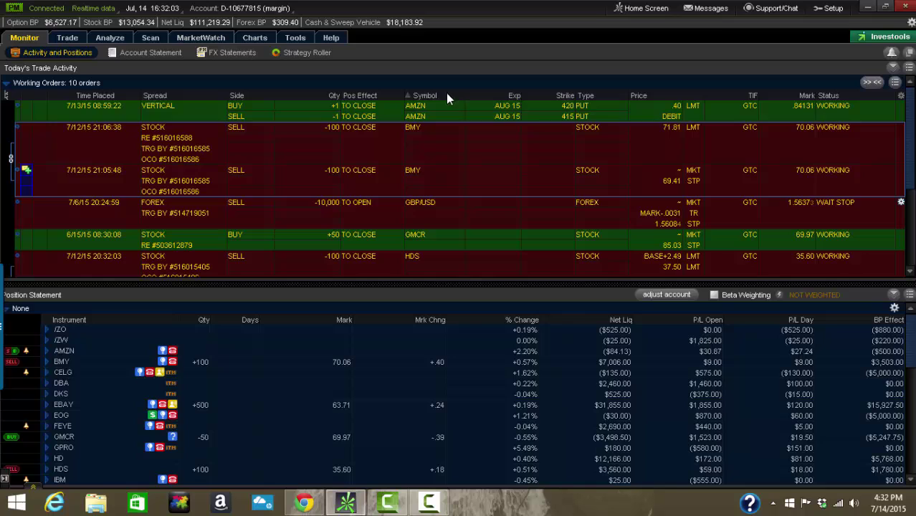
pyautogui.click(77, 96)
pyautogui.click(104, 96)
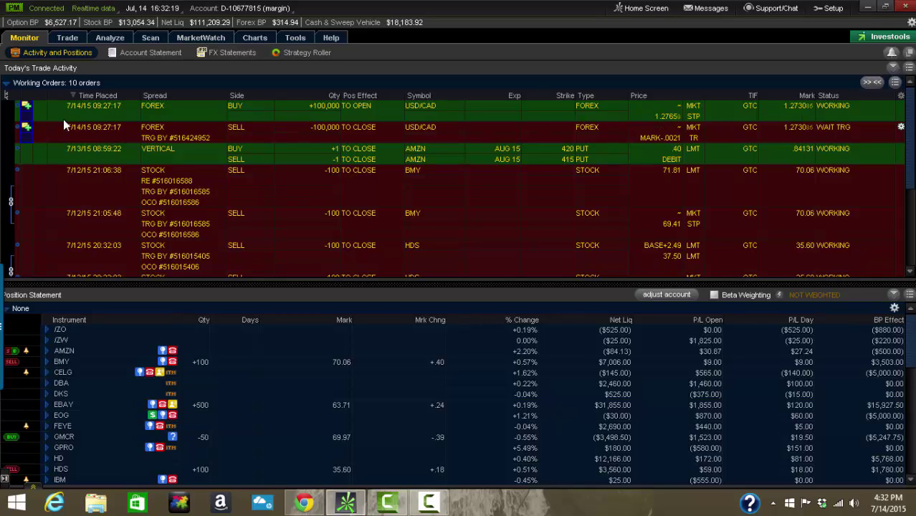
# - Collapse Working Orders, review Filled Orders, and expand the three cancelled BMY and SRPT orders
pyautogui.click(43, 85)
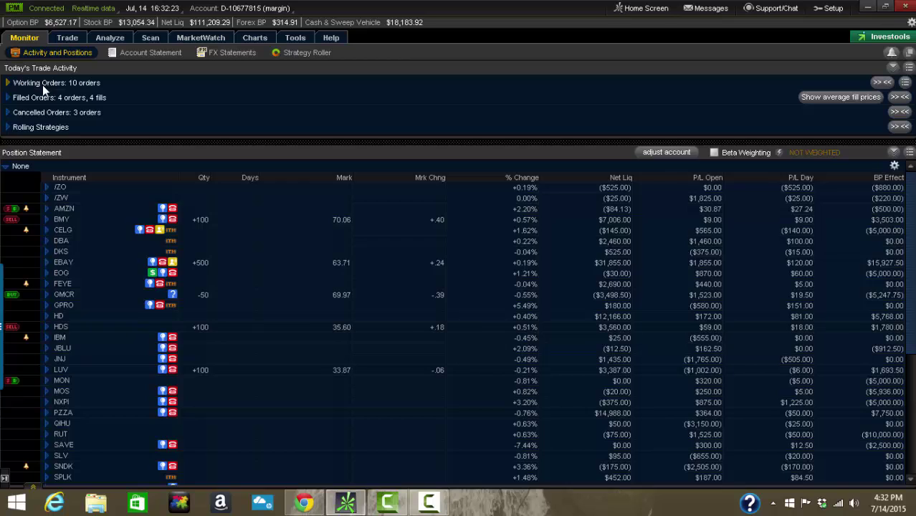
pyautogui.click(45, 97)
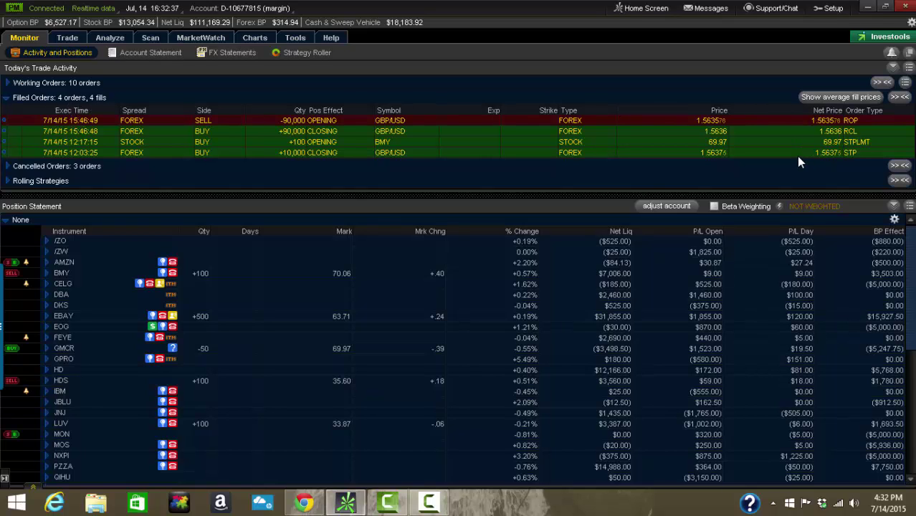
pyautogui.click(21, 100)
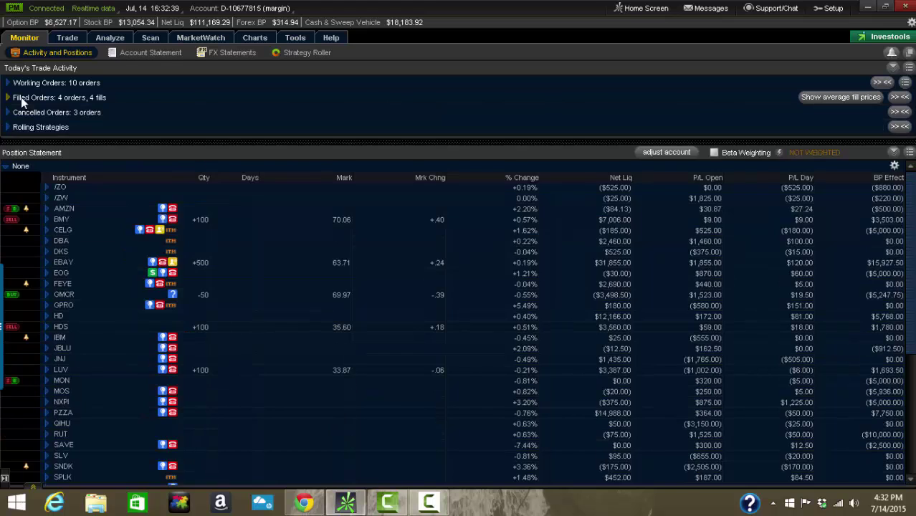
pyautogui.click(22, 112)
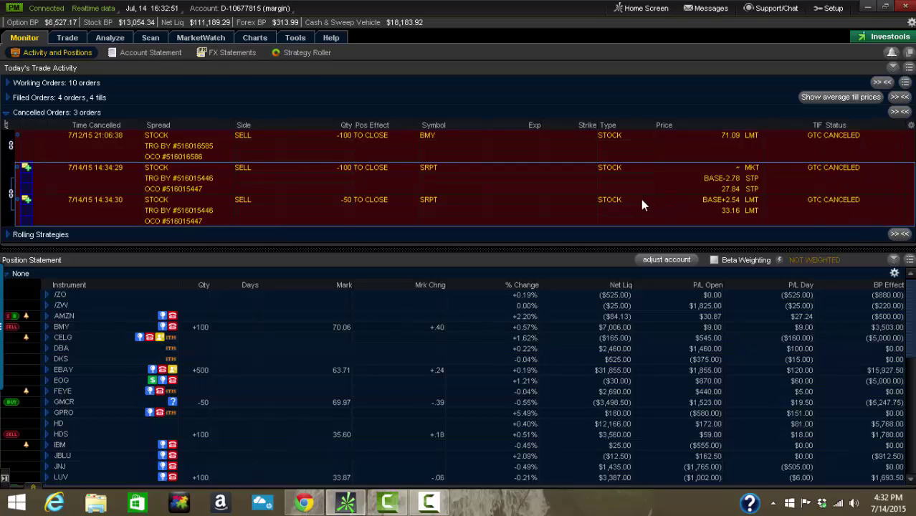
# - Collapse Cancelled Orders, then briefly expand and collapse Rolling Strategies
pyautogui.click(36, 111)
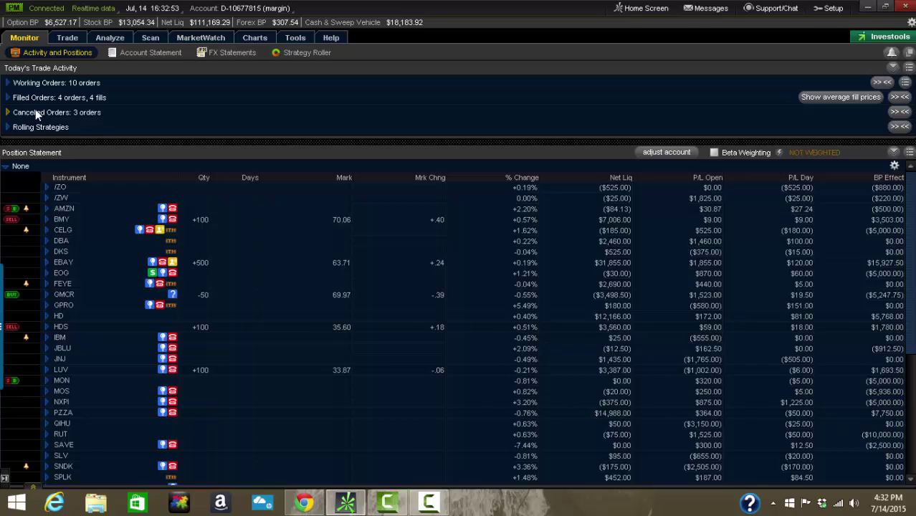
pyautogui.click(29, 127)
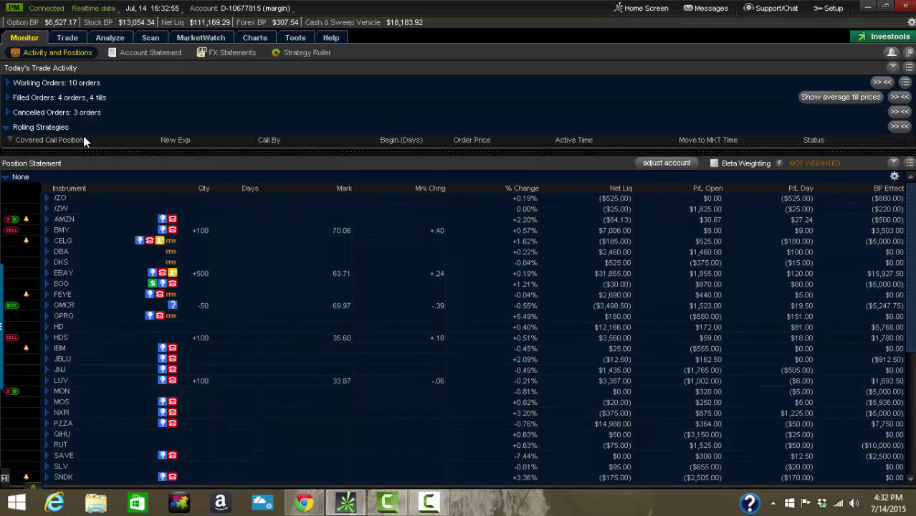
pyautogui.click(39, 128)
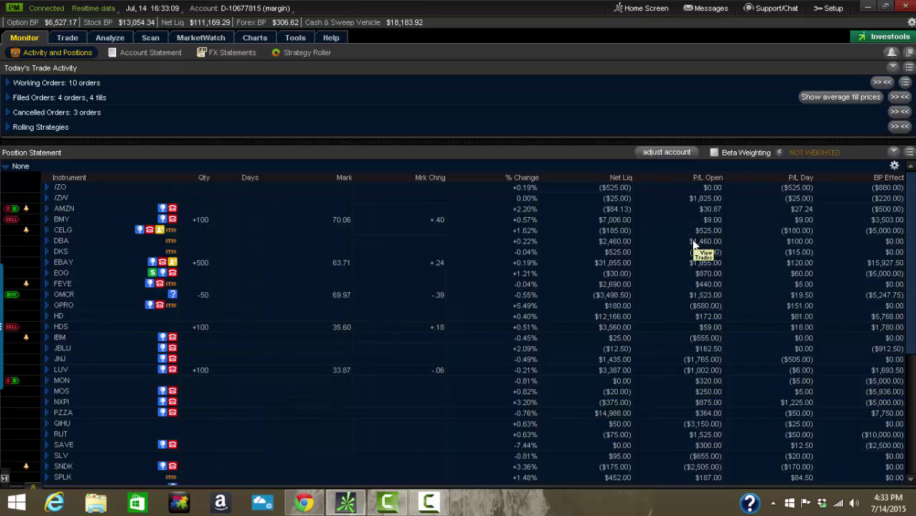
pyautogui.click(669, 154)
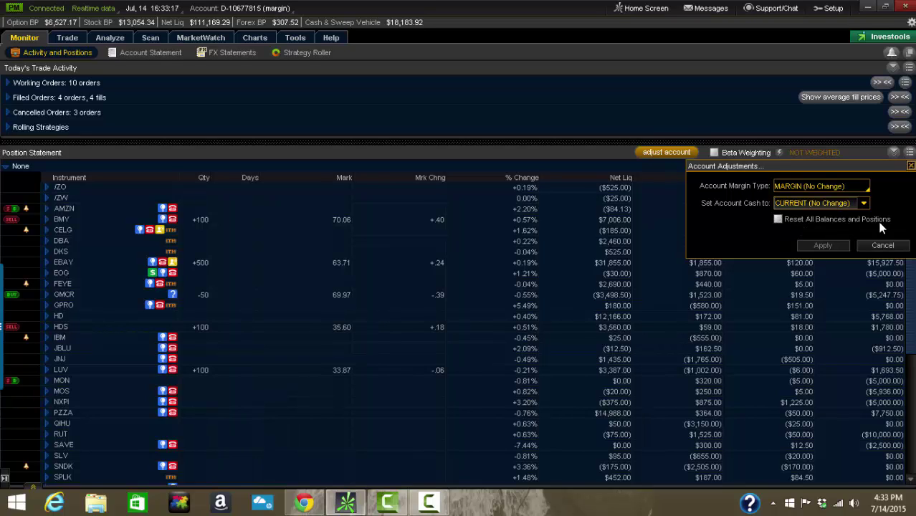
pyautogui.click(865, 203)
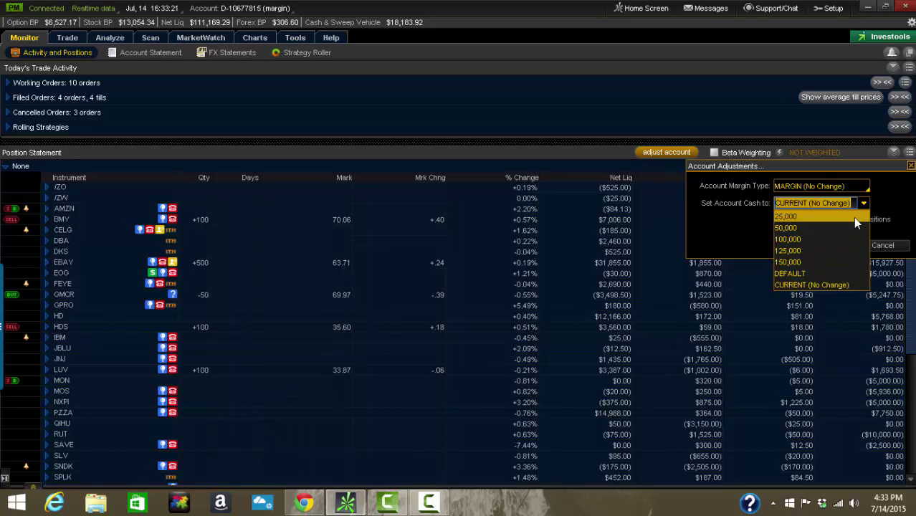
pyautogui.click(861, 189)
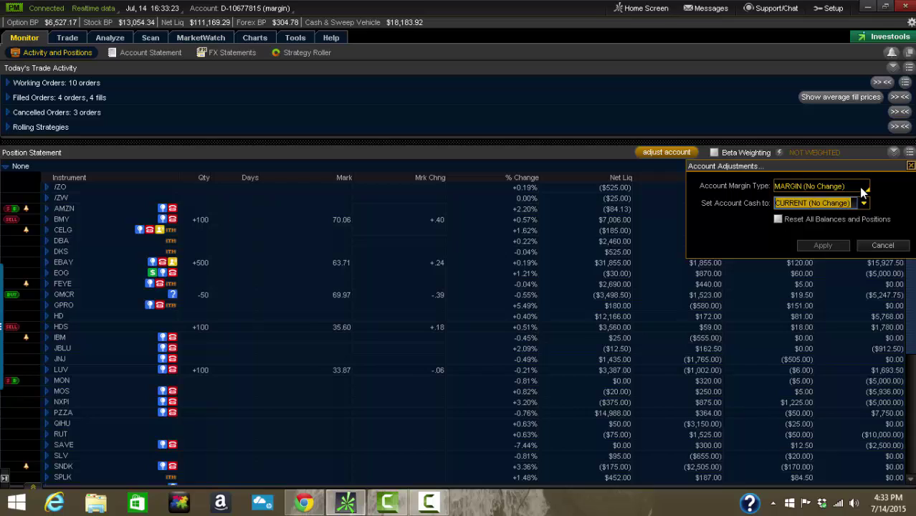
pyautogui.click(896, 196)
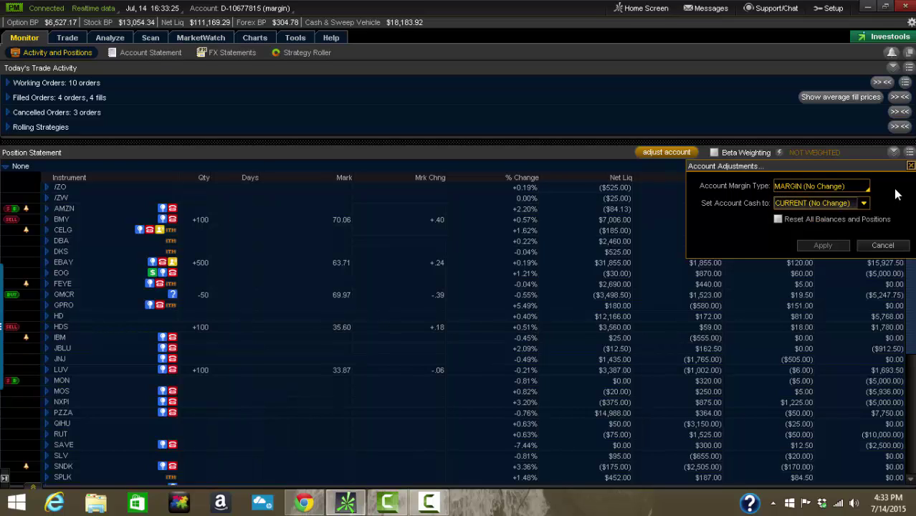
pyautogui.click(911, 166)
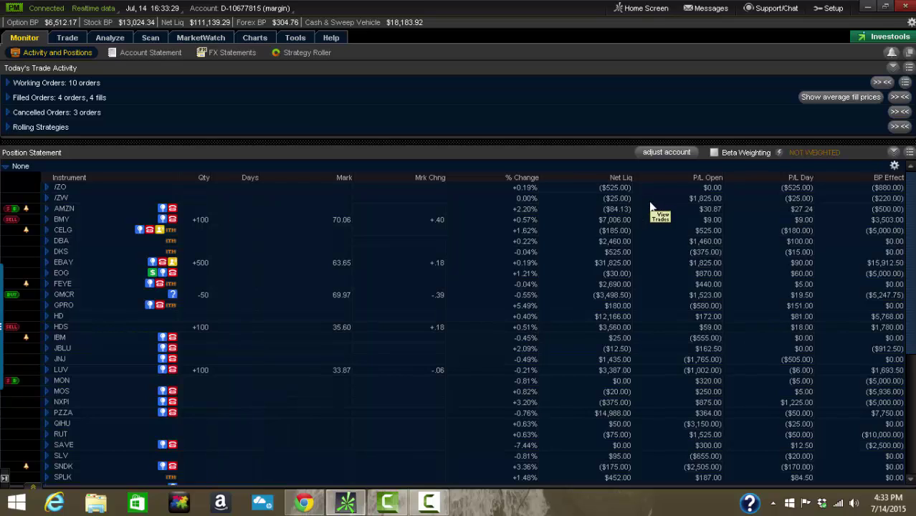
pyautogui.click(714, 152)
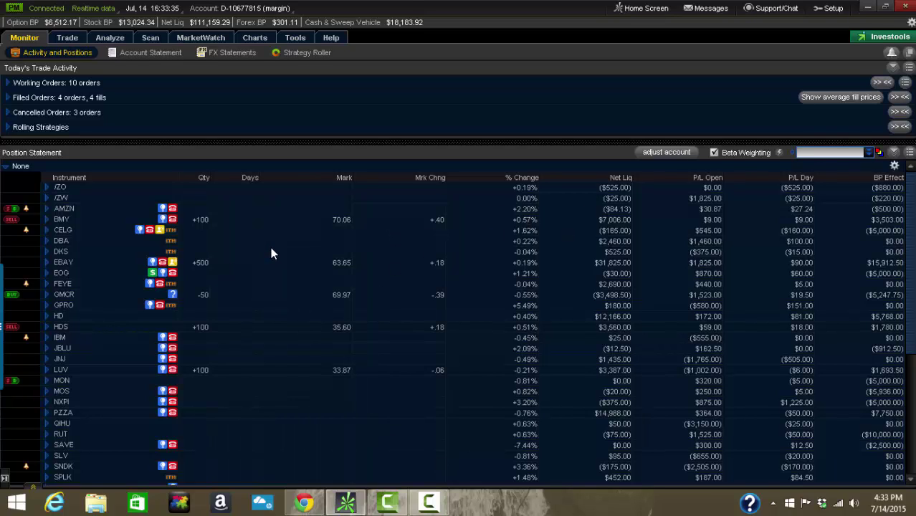
pyautogui.click(714, 153)
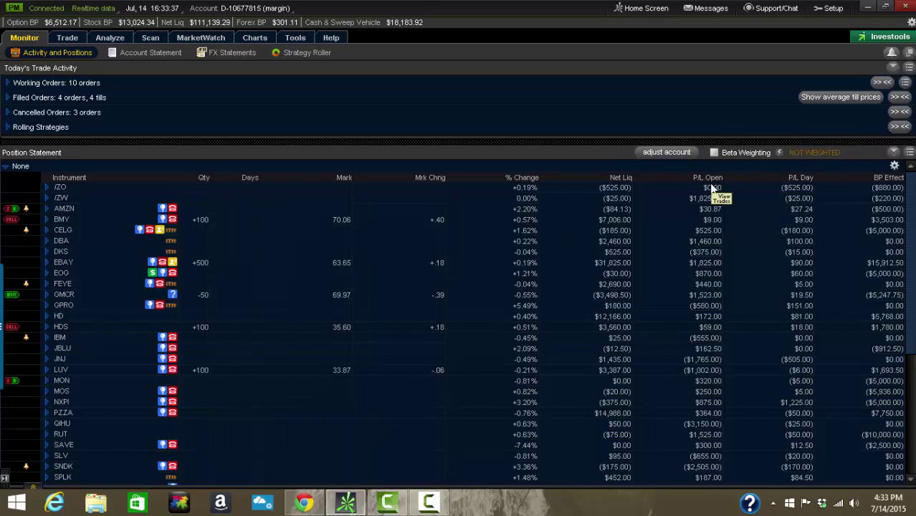
pyautogui.click(893, 154)
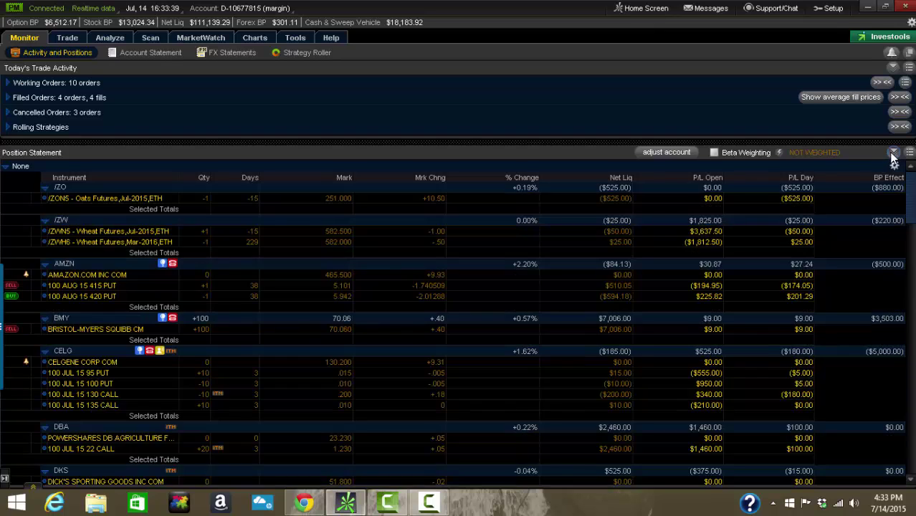
pyautogui.click(893, 154)
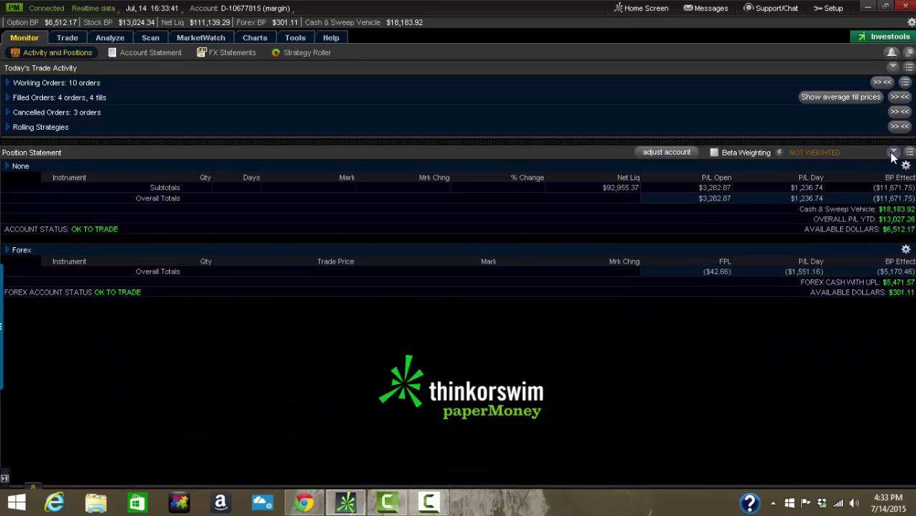
pyautogui.click(893, 154)
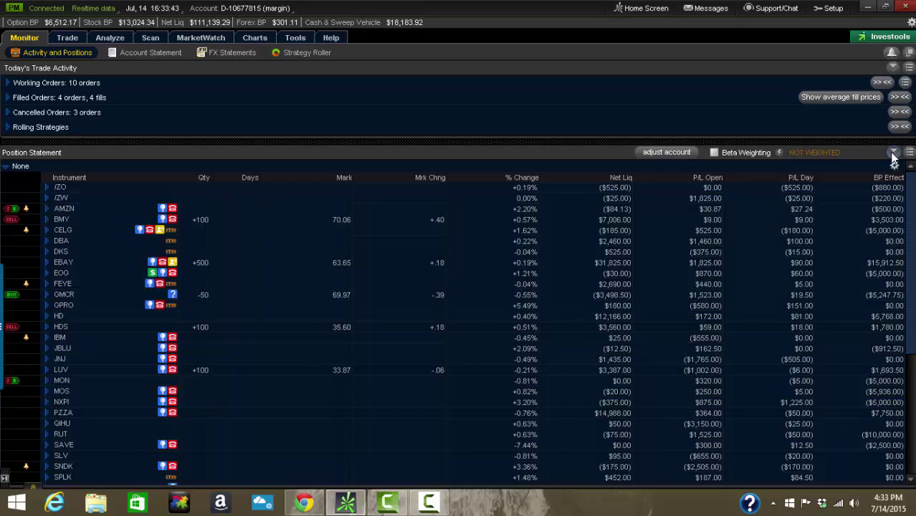
pyautogui.click(893, 154)
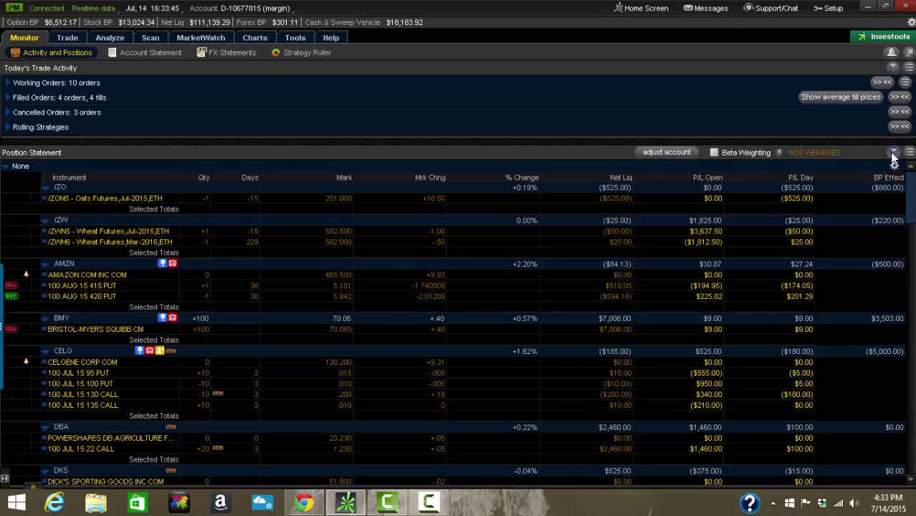
pyautogui.click(893, 154)
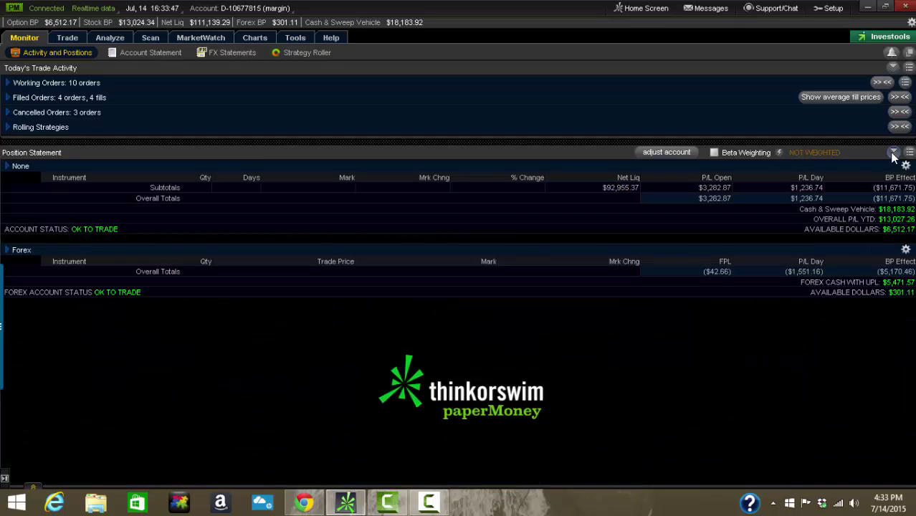
pyautogui.click(893, 155)
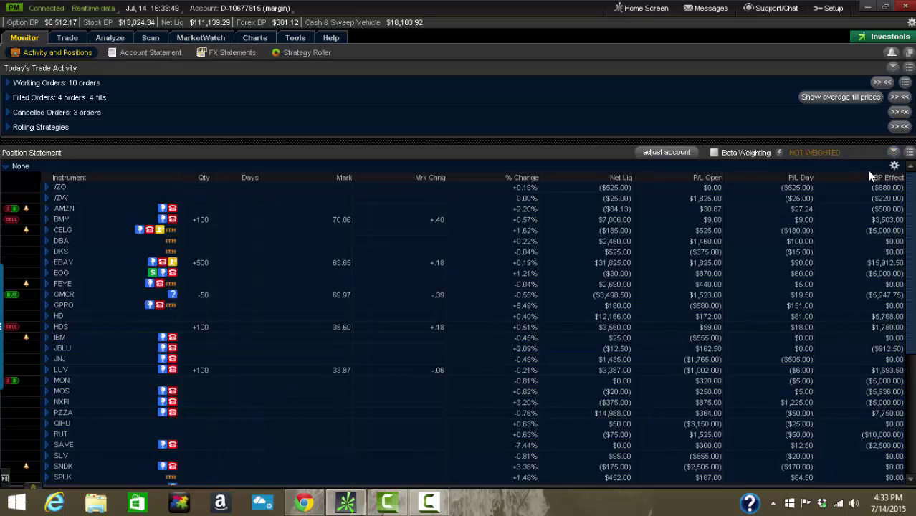
# - Uncheck Show groups in the Position Statement actions menu so positions form one ungrouped list
pyautogui.click(908, 153)
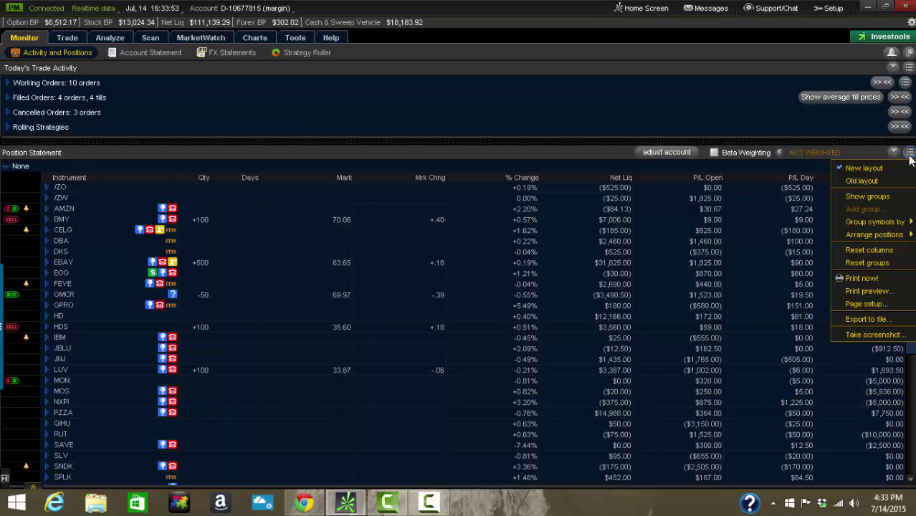
pyautogui.click(877, 201)
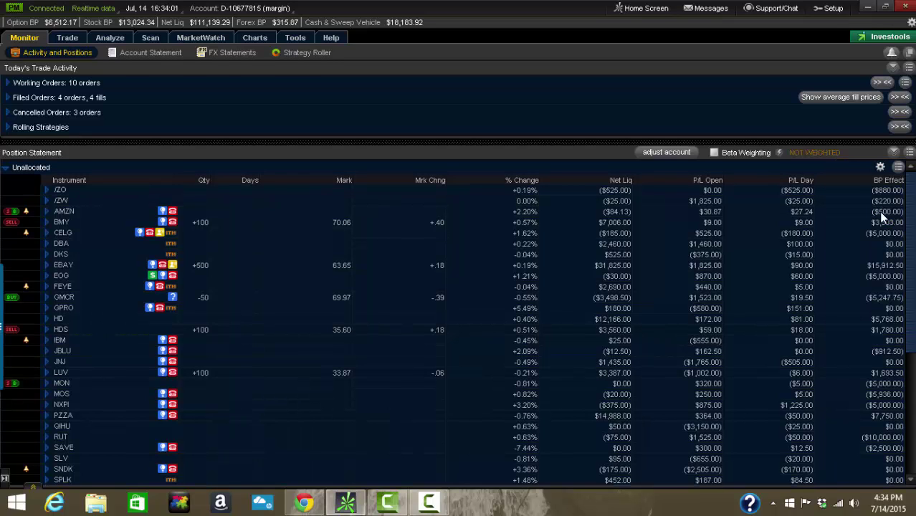
pyautogui.click(901, 166)
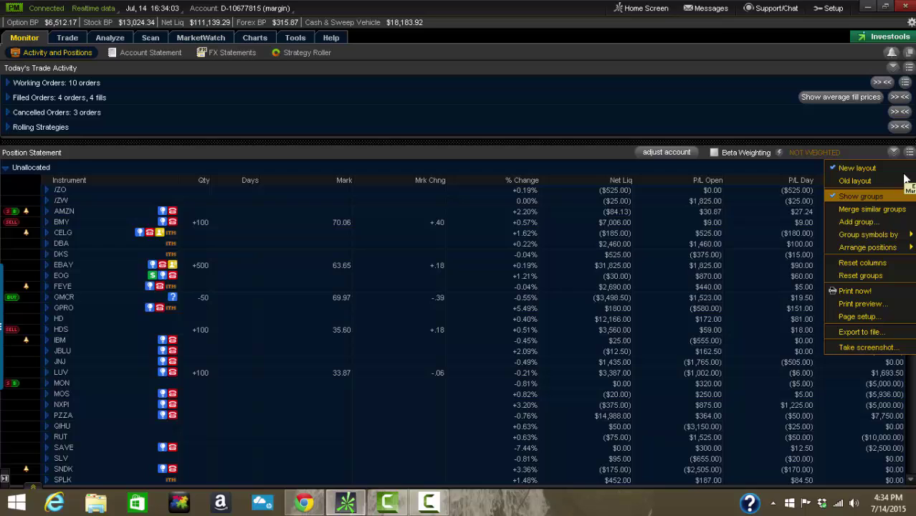
pyautogui.click(847, 197)
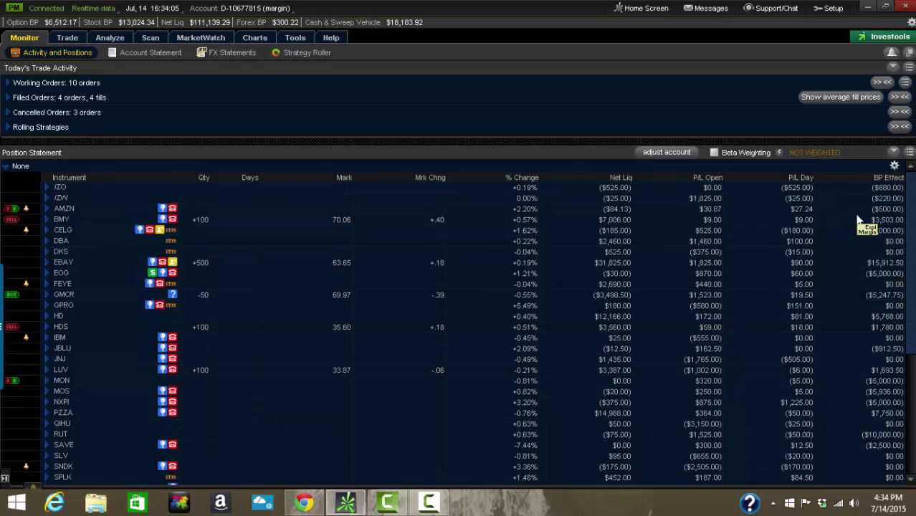
pyautogui.click(909, 153)
pyautogui.moveTo(866, 227)
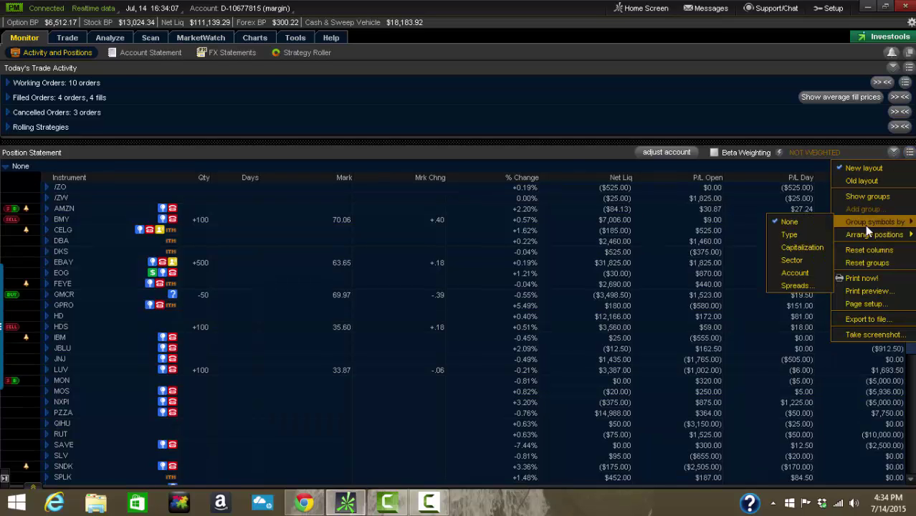
# - Group by spreads, checking STOCK, SINGLE, VERTICAL, BACKRATIO, CALENDAR, DIAGONAL, STRADDLE and STRANGLE
pyautogui.click(794, 286)
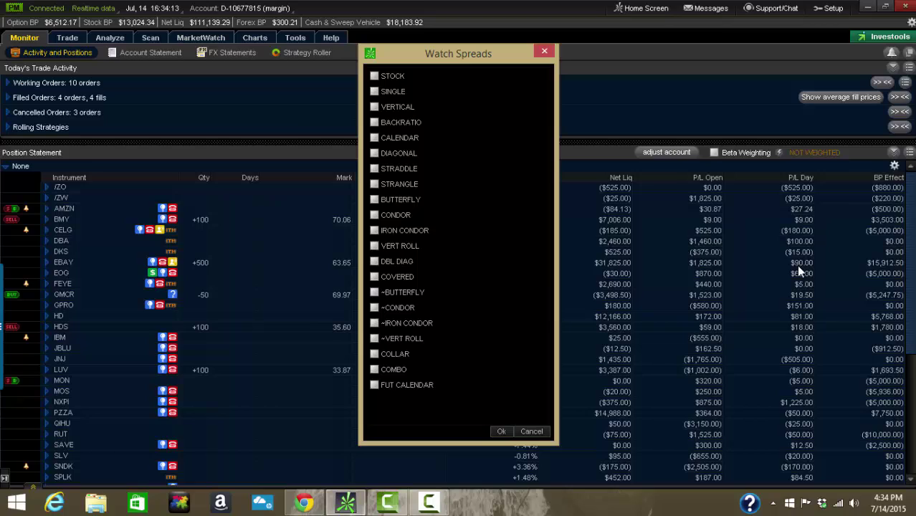
pyautogui.click(375, 77)
pyautogui.click(377, 91)
pyautogui.click(374, 106)
pyautogui.click(374, 122)
pyautogui.click(374, 138)
pyautogui.click(374, 153)
pyautogui.click(373, 169)
pyautogui.click(371, 185)
pyautogui.click(372, 200)
# - Also check BUTTERFLY, CONDOR, IRON CONDOR, VERT ROLL, DBL DIAG, FUT CALENDAR, COMBO and COLLAR, then confirm
pyautogui.click(372, 216)
pyautogui.click(376, 230)
pyautogui.click(375, 246)
pyautogui.click(376, 261)
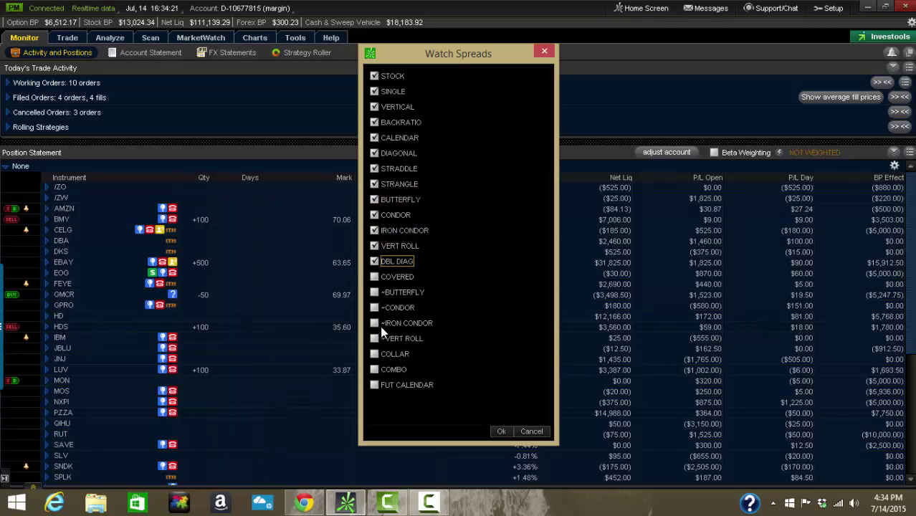
pyautogui.click(373, 386)
pyautogui.click(372, 370)
pyautogui.click(374, 354)
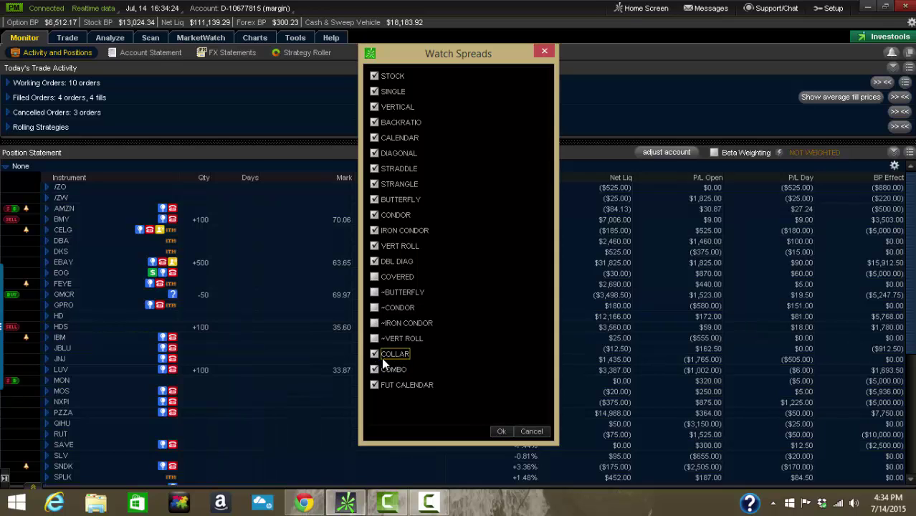
pyautogui.click(498, 430)
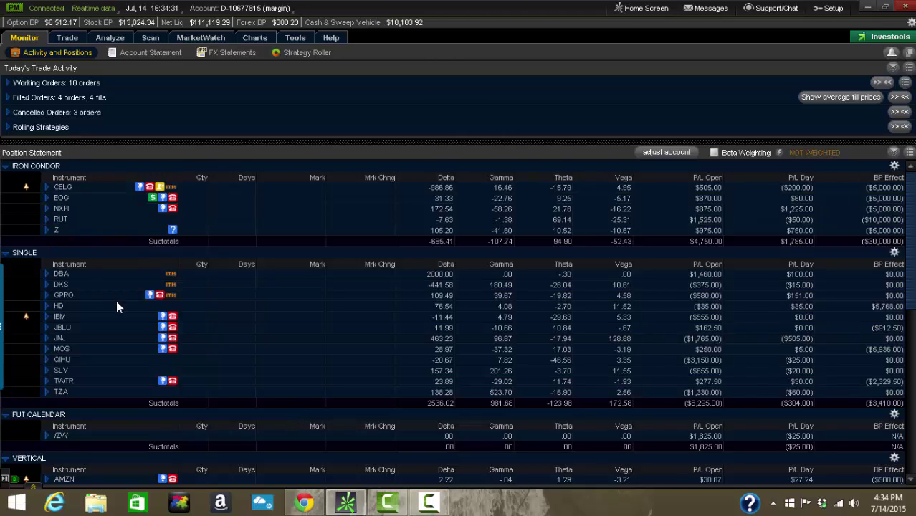
pyautogui.scroll(-1, 71, 214)
pyautogui.scroll(-1, 64, 305)
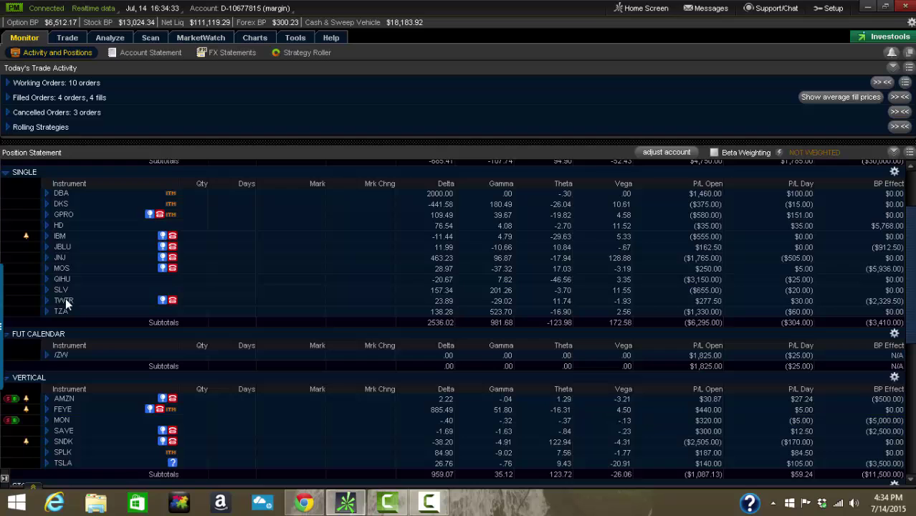
pyautogui.scroll(-2, 55, 342)
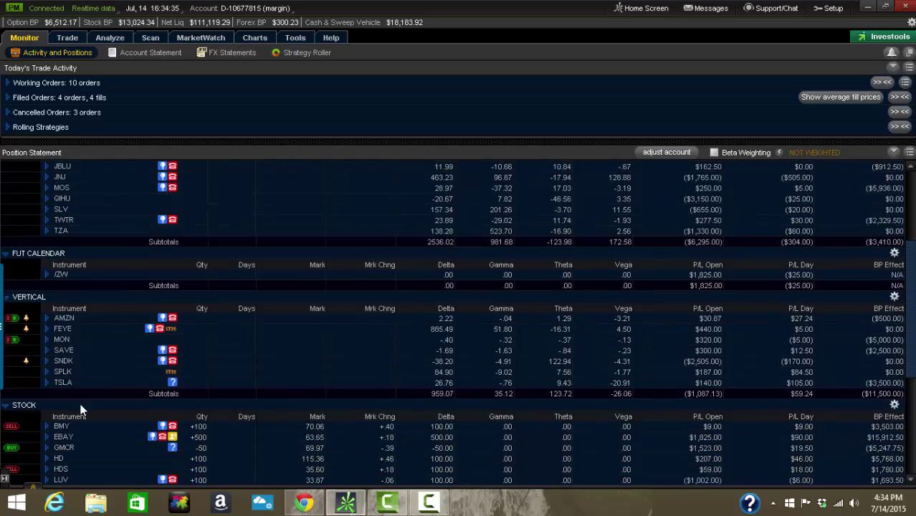
pyautogui.scroll(-4, 79, 344)
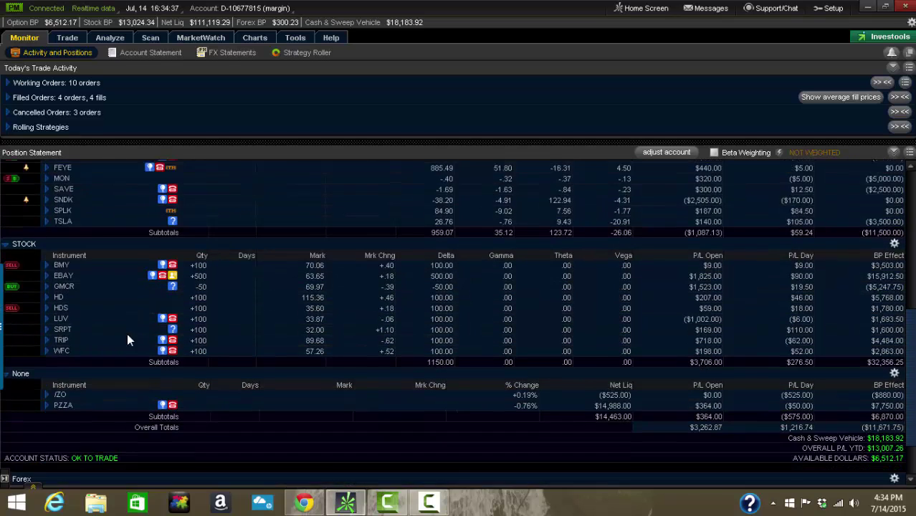
pyautogui.scroll(8, 402, 362)
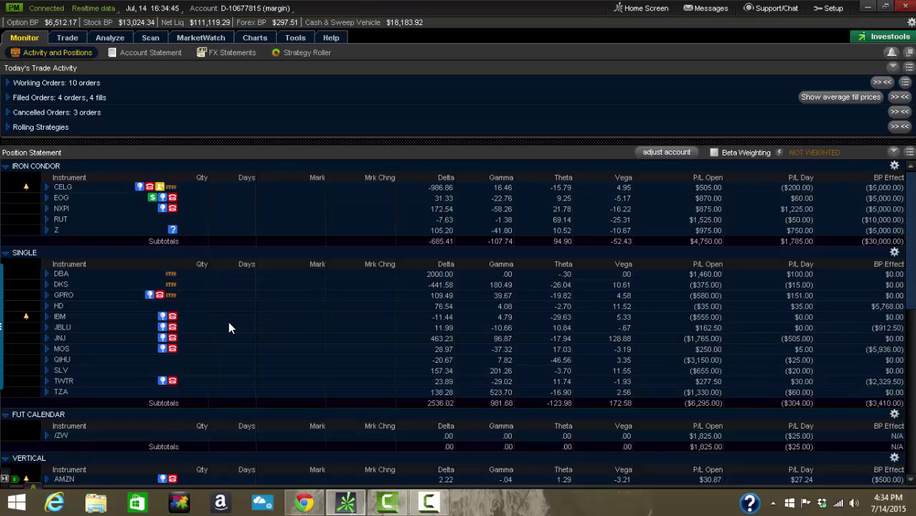
# - Look over the Position Statement actions menu and close it without changes
pyautogui.click(909, 153)
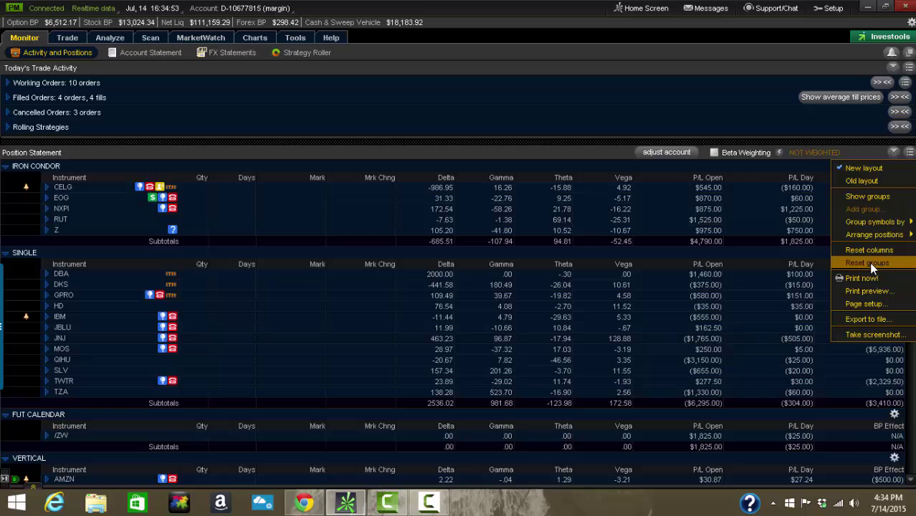
pyautogui.moveTo(871, 236)
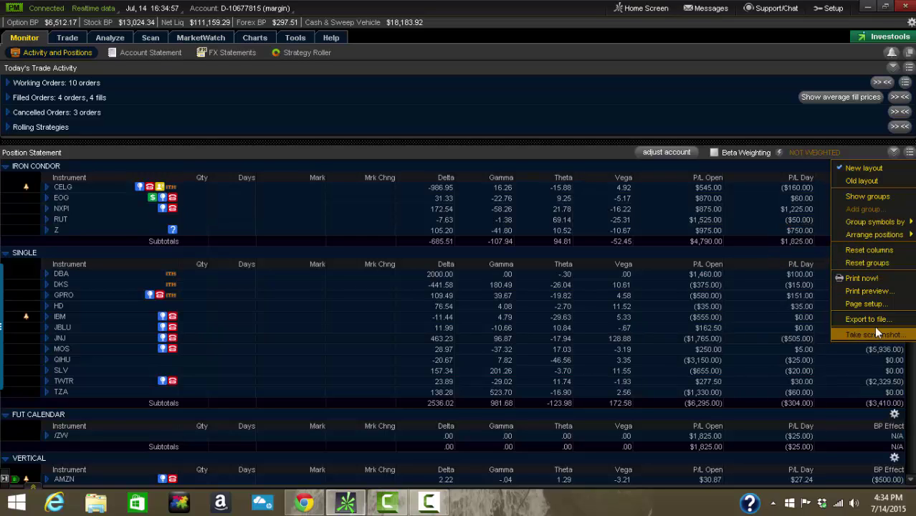
pyautogui.click(287, 166)
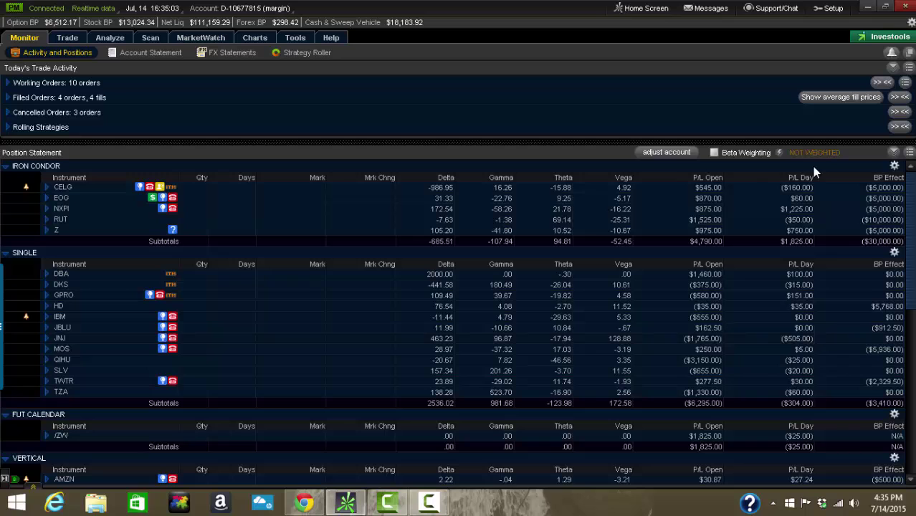
# - Add Net Liq and Trade Price columns to IRON CONDOR, moving Trade Price up after Days
pyautogui.click(894, 166)
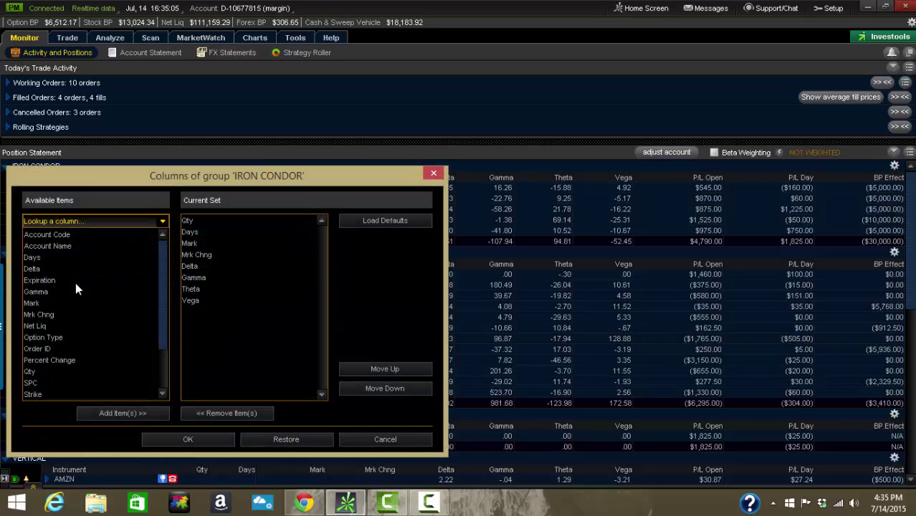
pyautogui.click(39, 326)
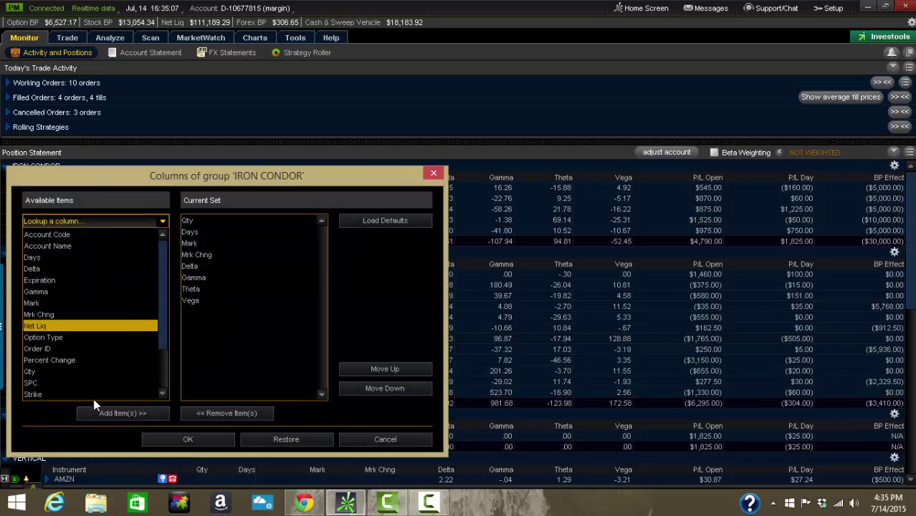
pyautogui.click(107, 413)
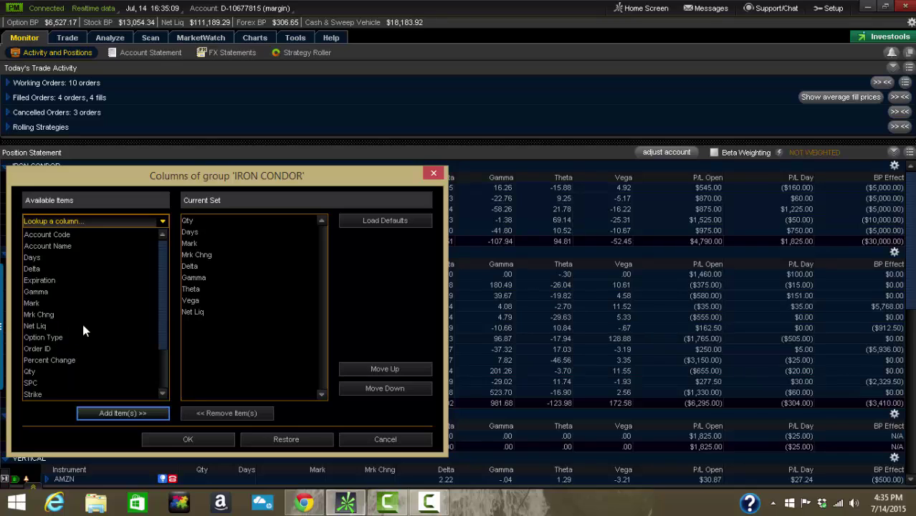
pyautogui.scroll(-1, 68, 333)
pyautogui.click(59, 383)
pyautogui.click(87, 413)
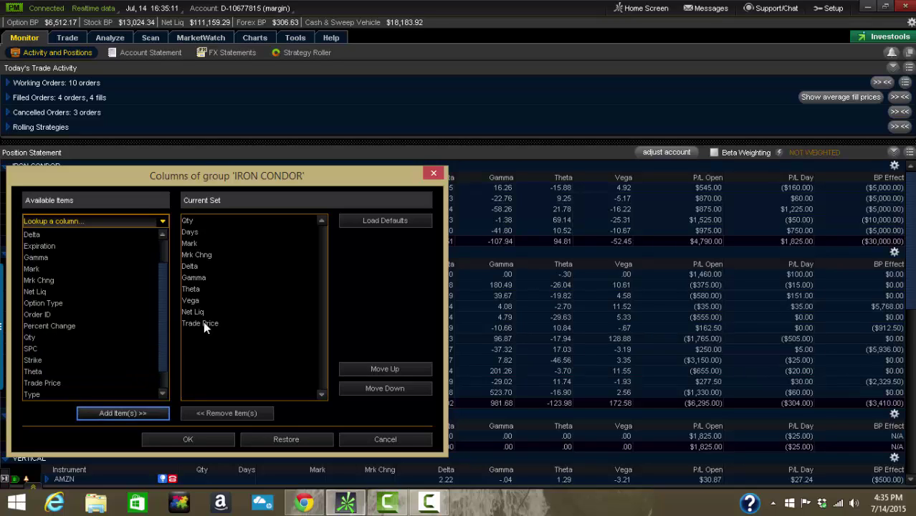
pyautogui.click(204, 323)
pyautogui.click(377, 369)
pyautogui.click(378, 370)
pyautogui.click(378, 370)
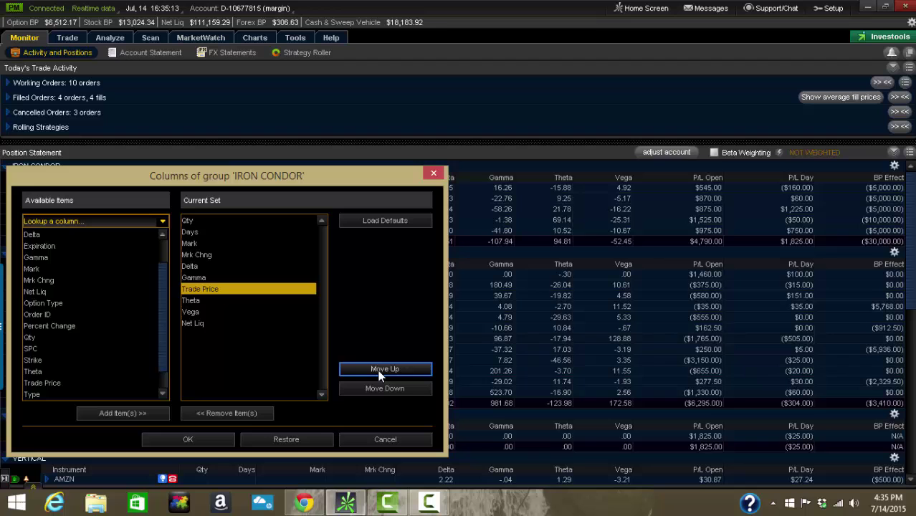
pyautogui.click(378, 370)
pyautogui.click(377, 369)
pyautogui.click(378, 369)
pyautogui.click(378, 370)
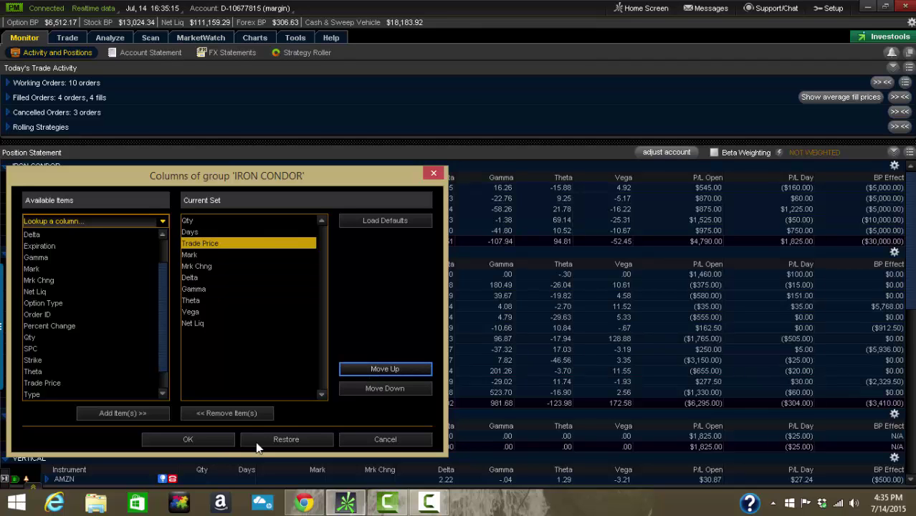
pyautogui.click(188, 438)
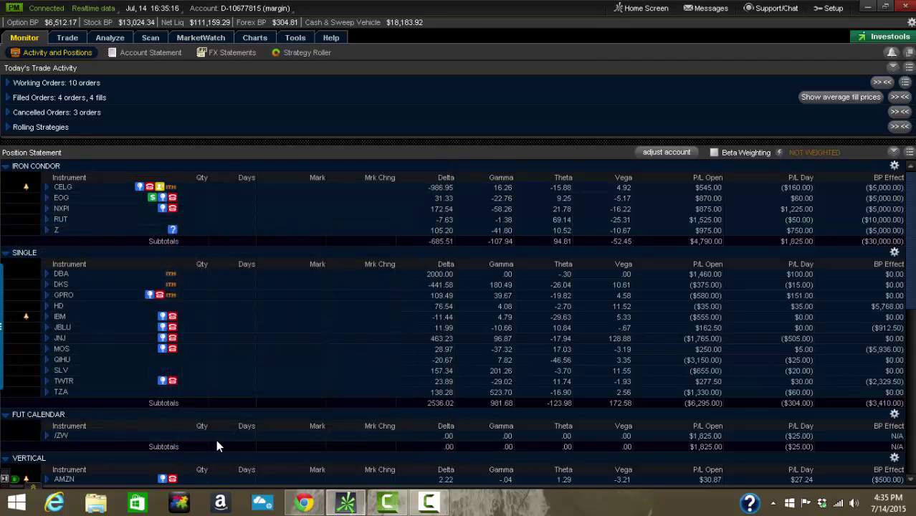
# - Expand the CELG iron condor row to show its 95/100 put and 130/135 call legs
pyautogui.click(47, 187)
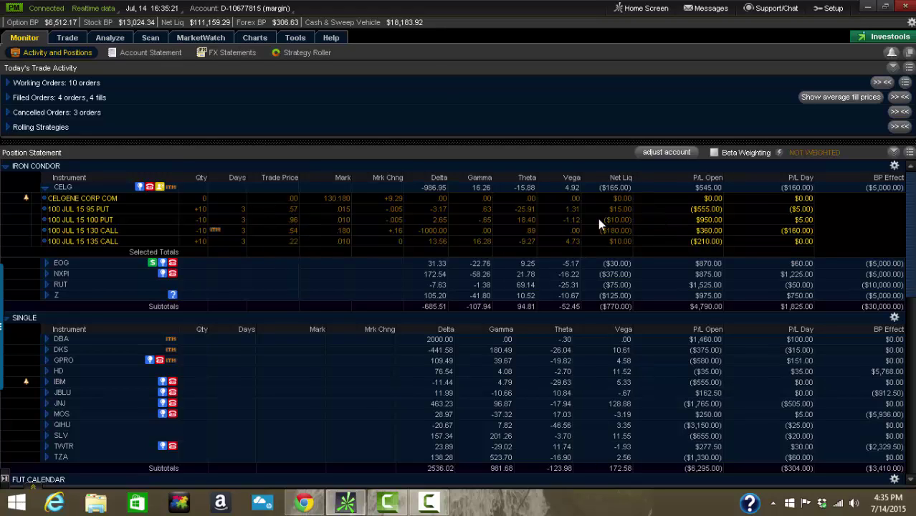
pyautogui.click(46, 187)
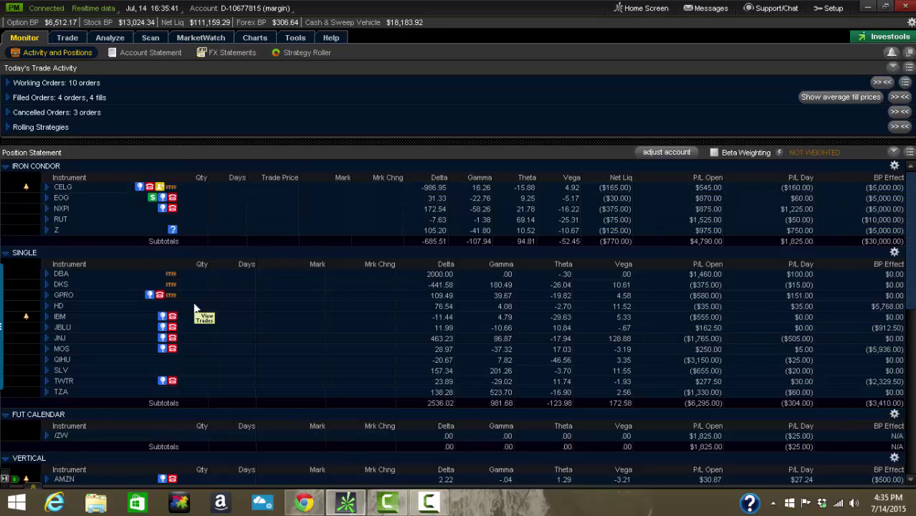
pyautogui.click(46, 188)
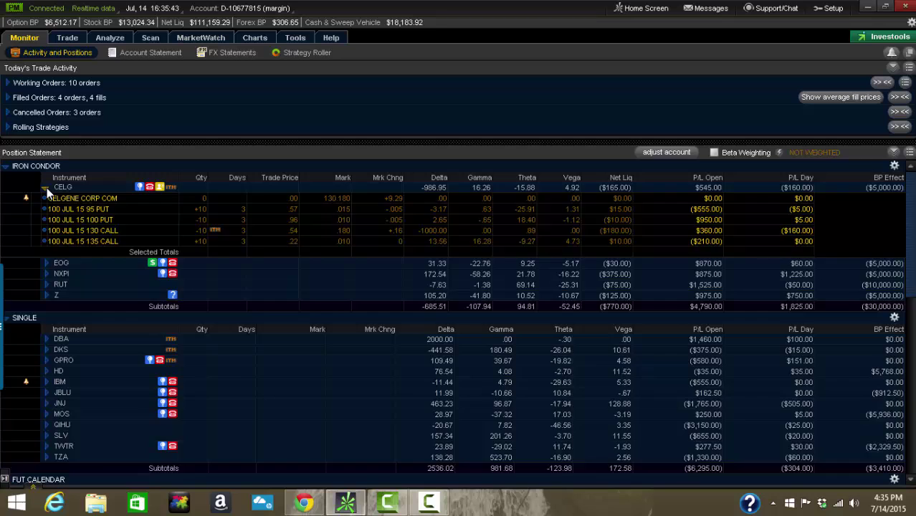
pyautogui.click(47, 188)
pyautogui.click(46, 188)
pyautogui.click(61, 187)
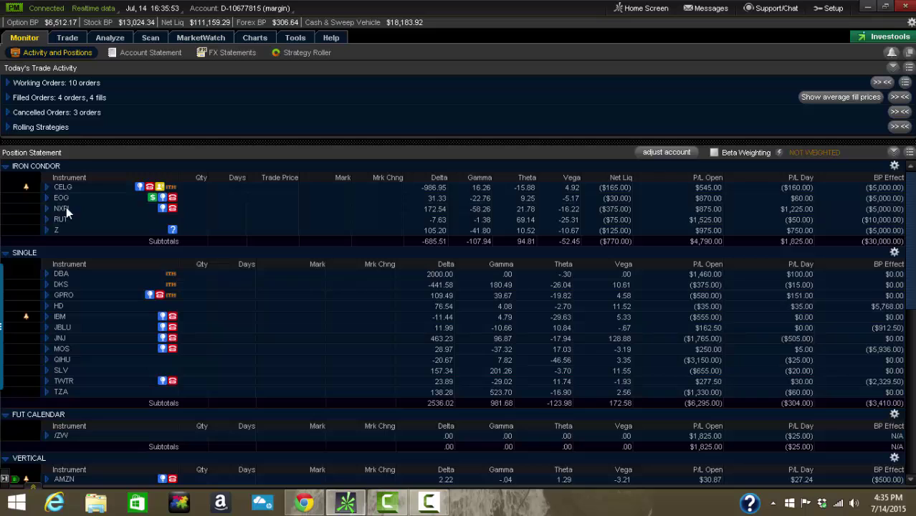
pyautogui.click(55, 191)
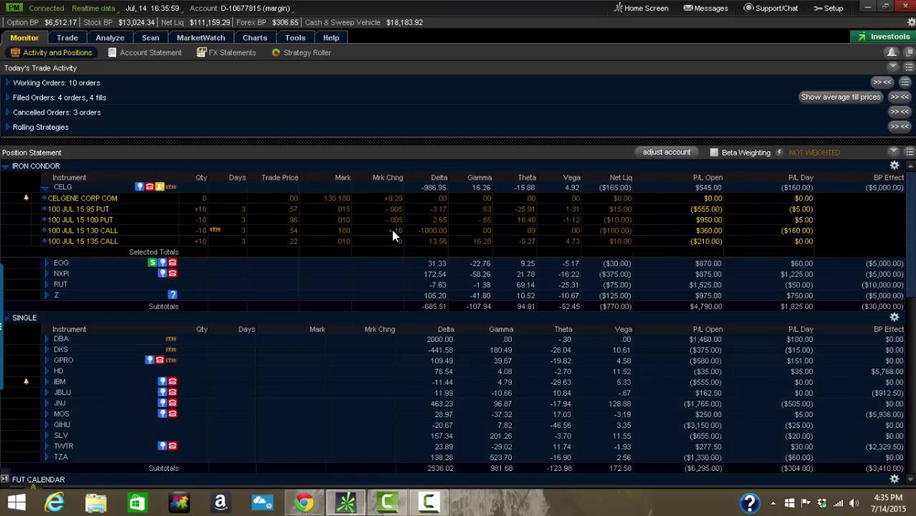
pyautogui.click(57, 187)
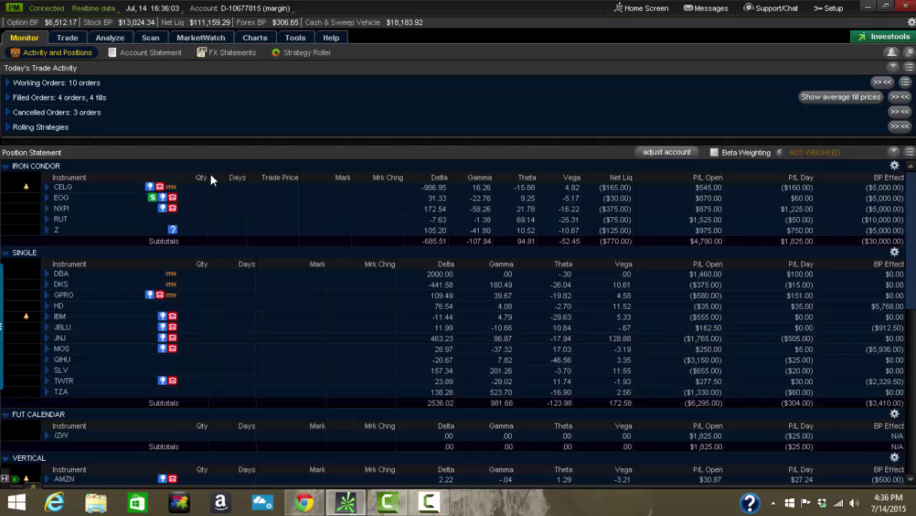
pyautogui.click(93, 186)
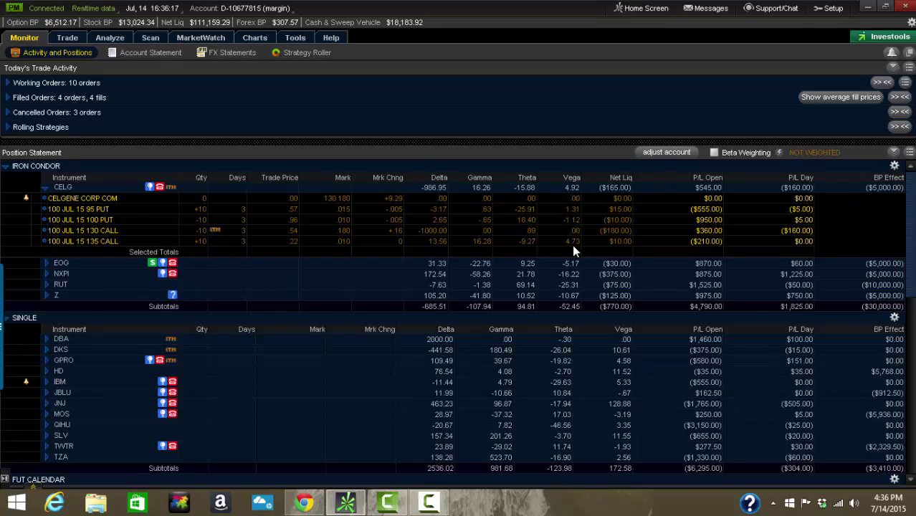
# - Review CELG's four opening trades in View Trades, then collapse CELG to one summary row
pyautogui.click(703, 190)
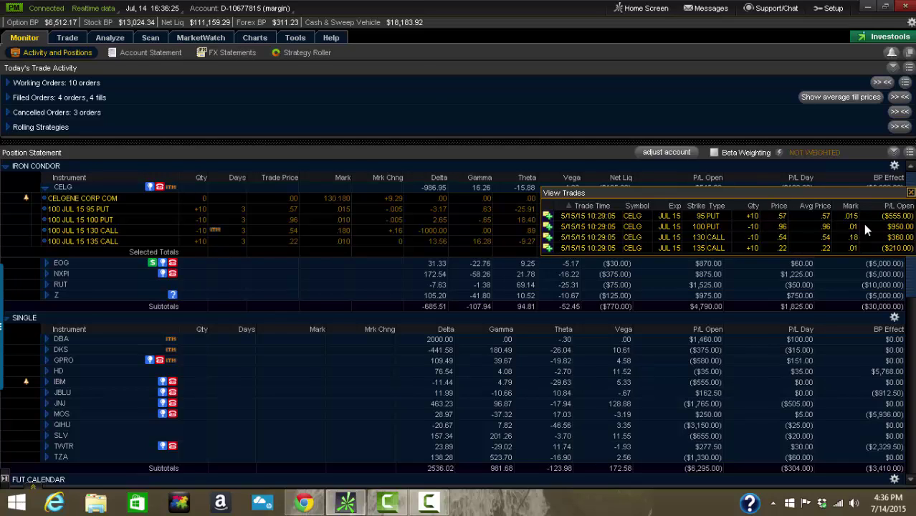
pyautogui.click(911, 193)
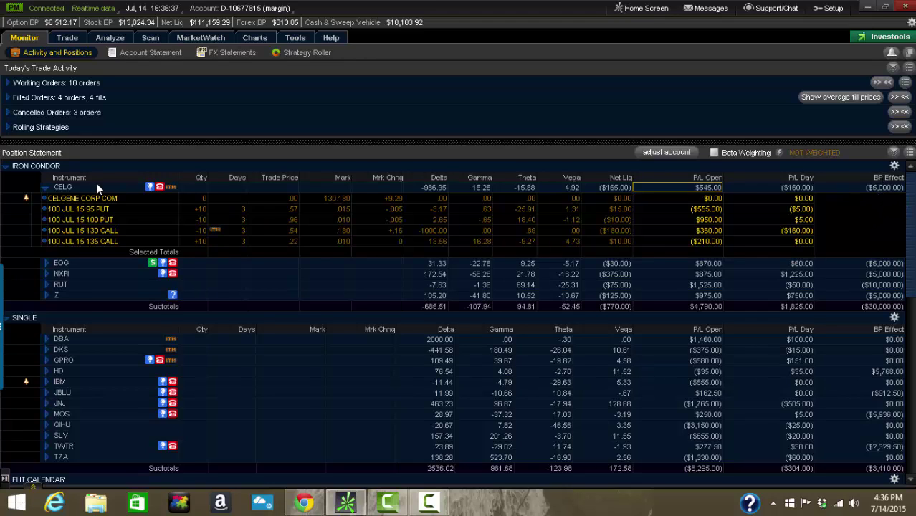
pyautogui.click(46, 187)
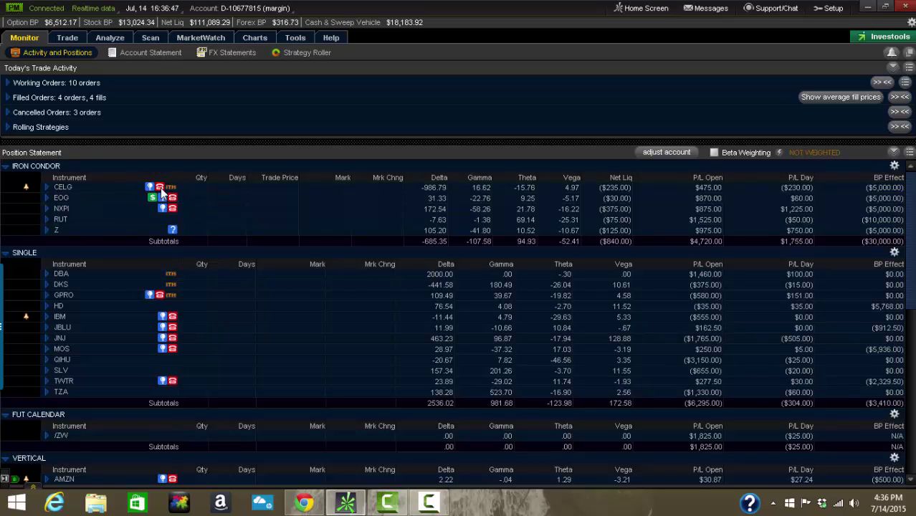
# - Check CELG's upcoming earnings events, then collapse the IRON CONDOR group to subtotals
pyautogui.click(160, 190)
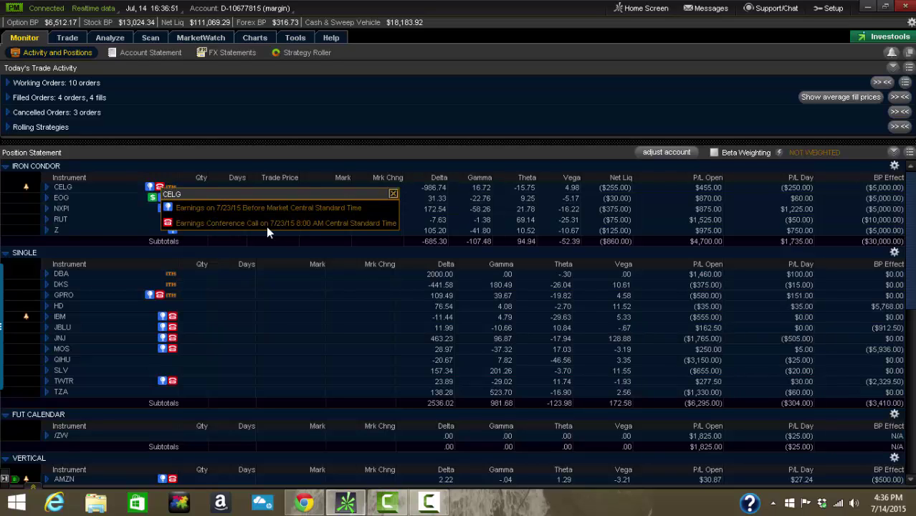
pyautogui.click(393, 193)
pyautogui.click(13, 168)
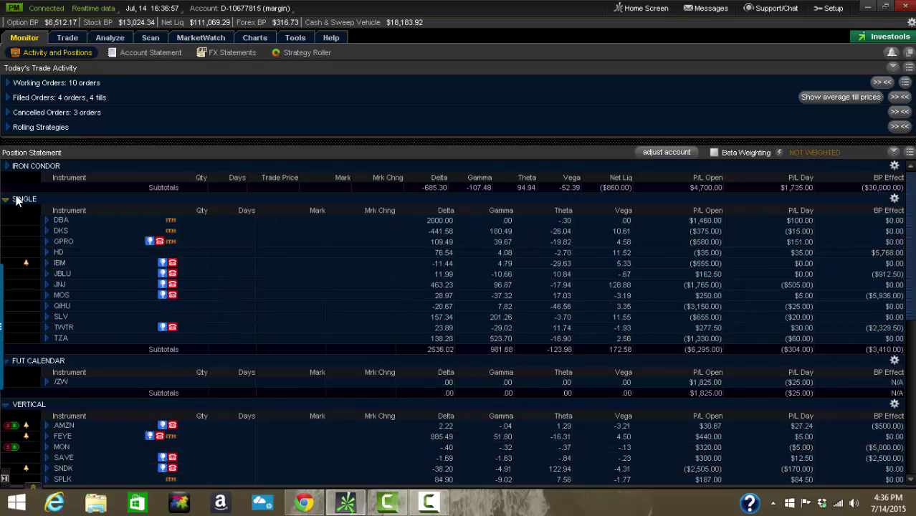
# - Check the price alert set on IBM, then collapse the SINGLE group to subtotals
pyautogui.click(26, 265)
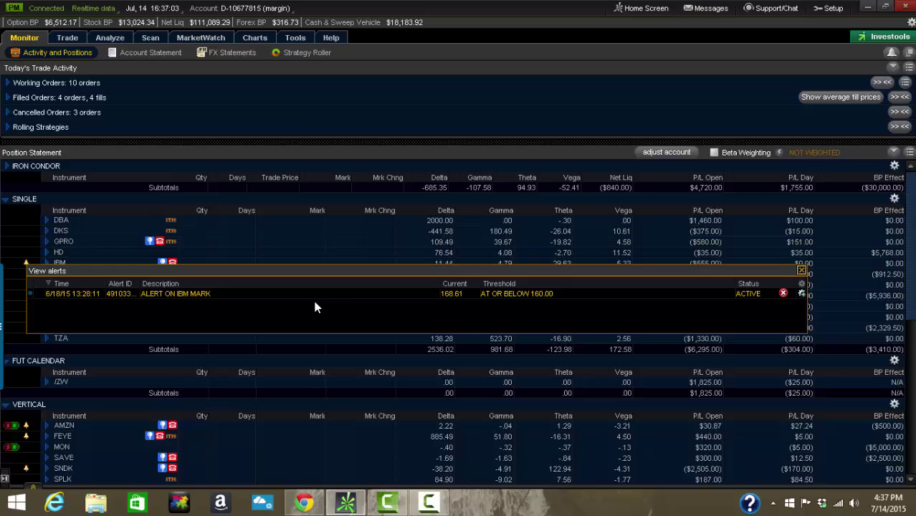
pyautogui.click(802, 270)
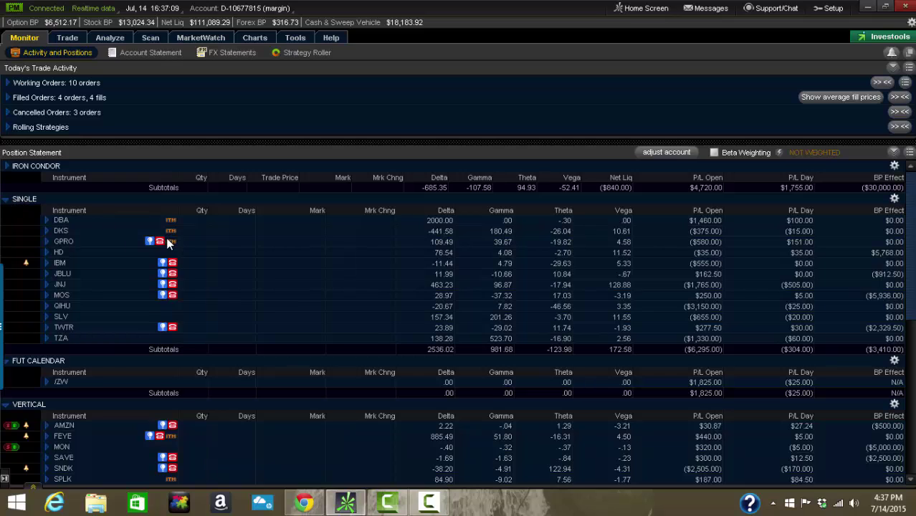
pyautogui.click(9, 202)
# - Collapse FUT CALENDAR and look over the working order on the AMZN vertical
pyautogui.click(20, 233)
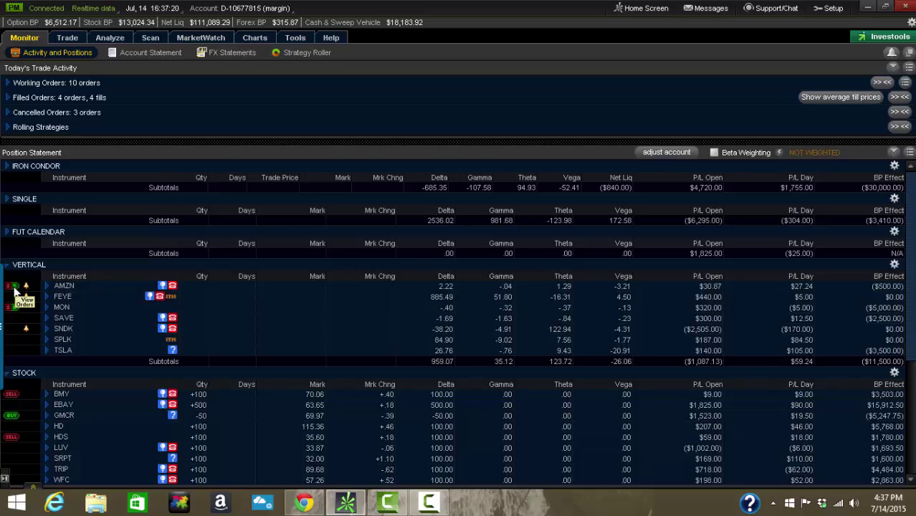
pyautogui.click(14, 288)
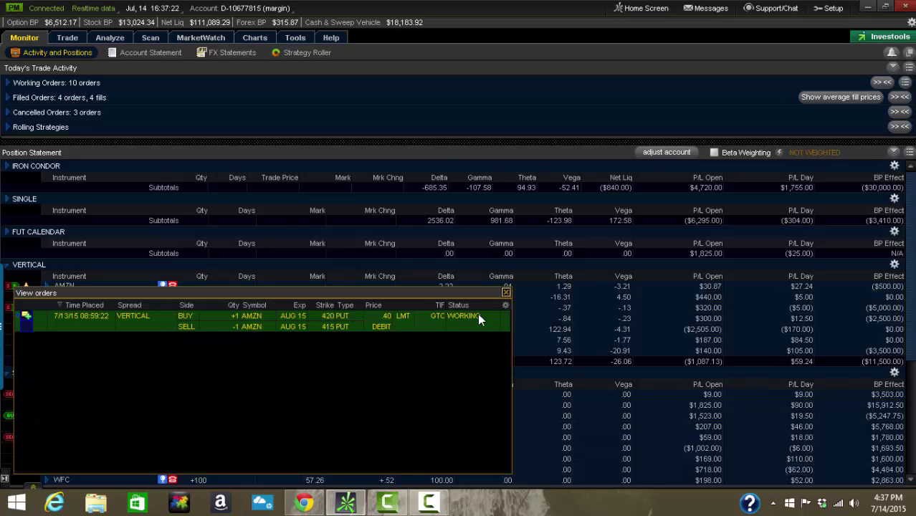
pyautogui.click(506, 292)
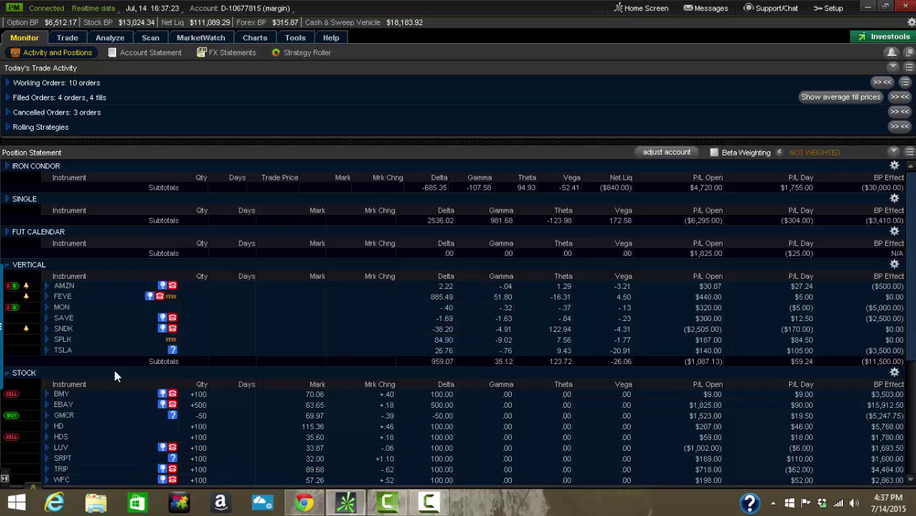
# - Look over BMY's working stock orders, then collapse the VERTICAL group
pyautogui.click(12, 394)
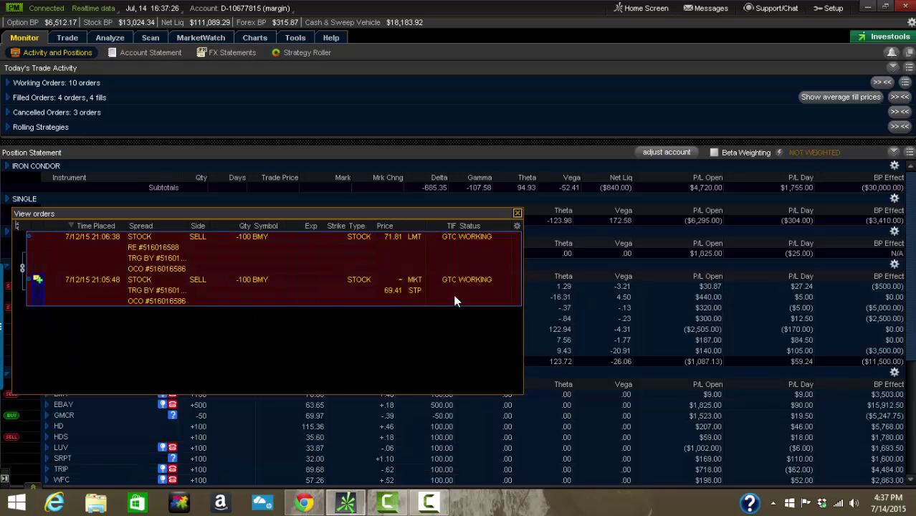
pyautogui.press('Escape')
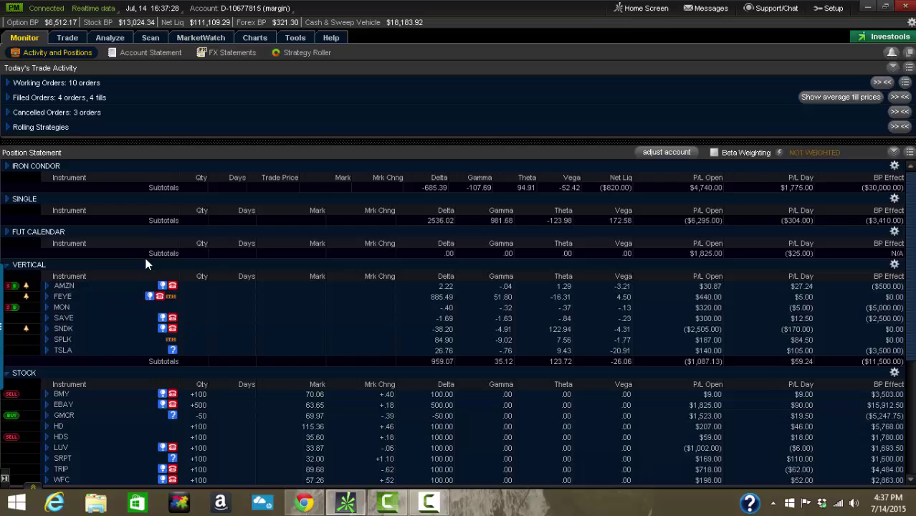
pyautogui.click(7, 265)
# - Collapse STOCK, None and Forex, leaving Overall Totals at $3,252.87 P/L Open and $1,206.74 P/L Day
pyautogui.click(22, 298)
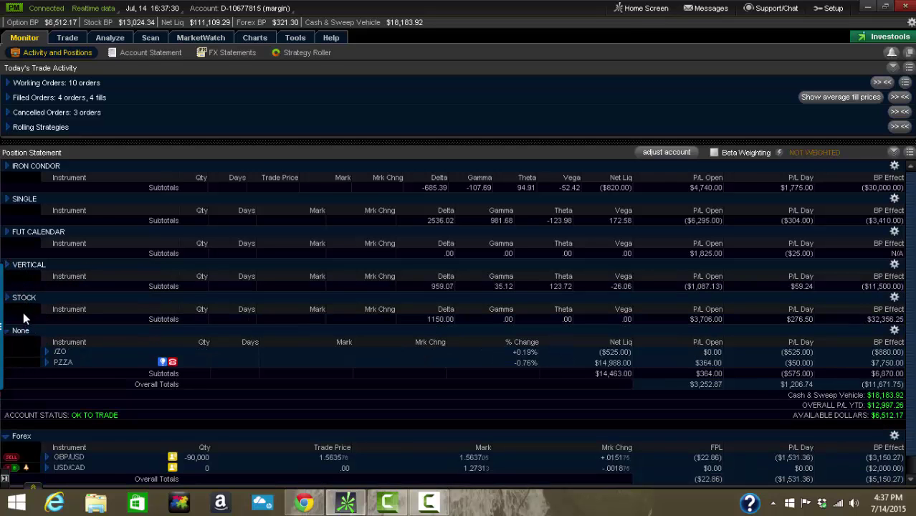
pyautogui.click(23, 331)
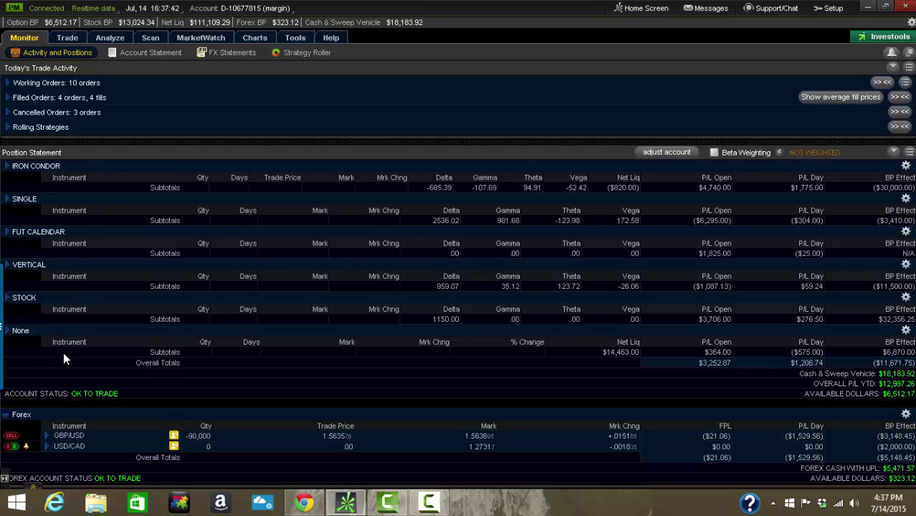
pyautogui.click(21, 415)
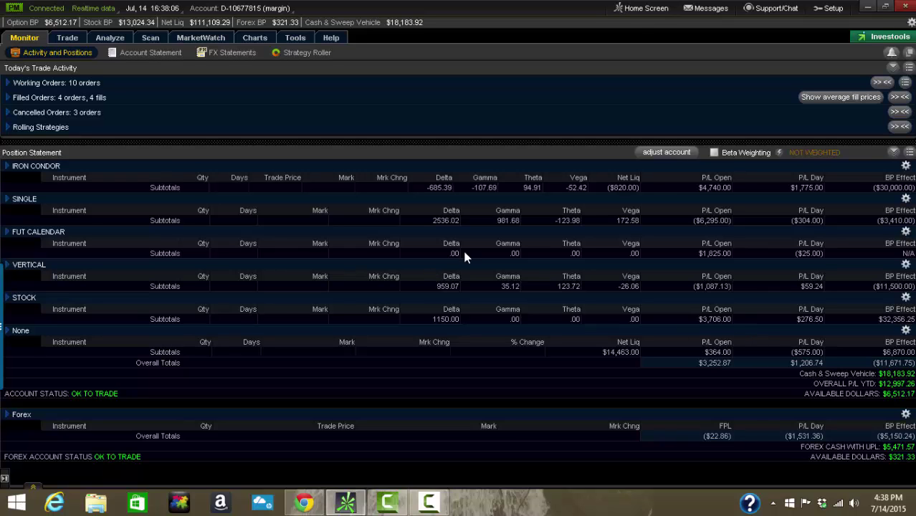
pyautogui.click(892, 153)
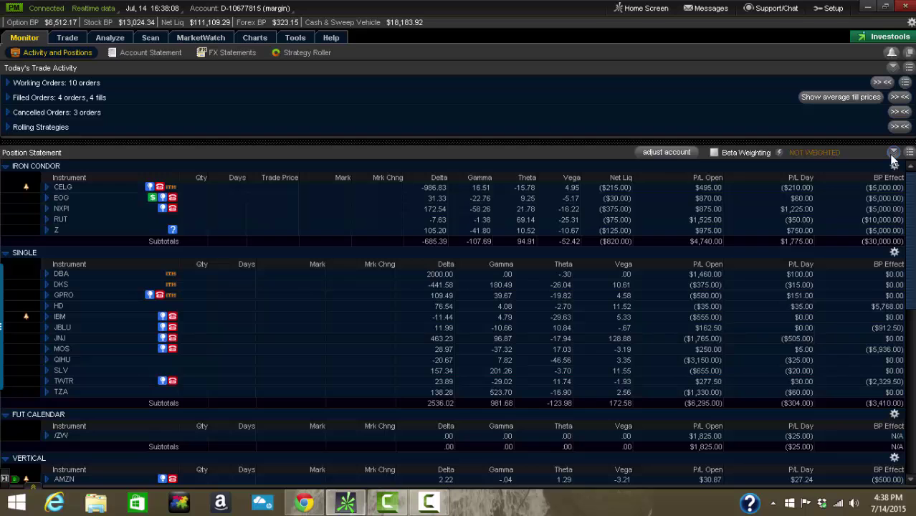
pyautogui.click(892, 154)
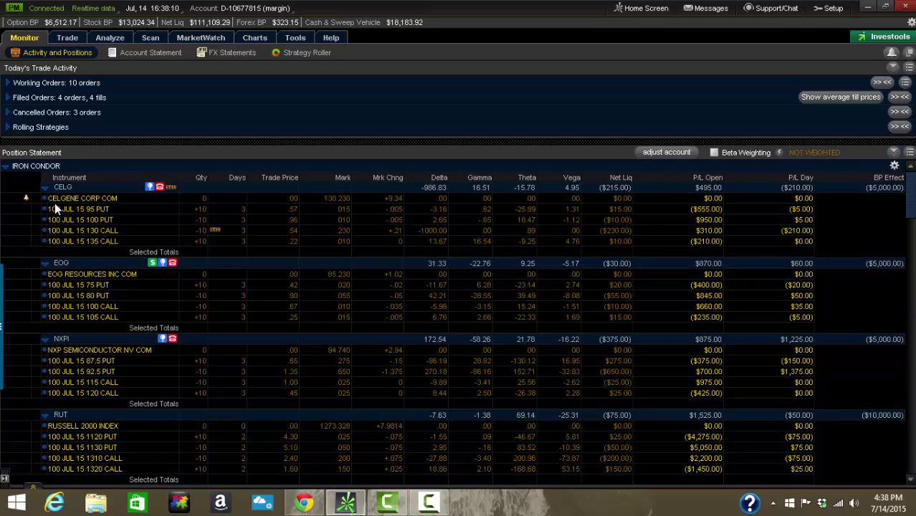
pyautogui.click(52, 185)
pyautogui.click(52, 197)
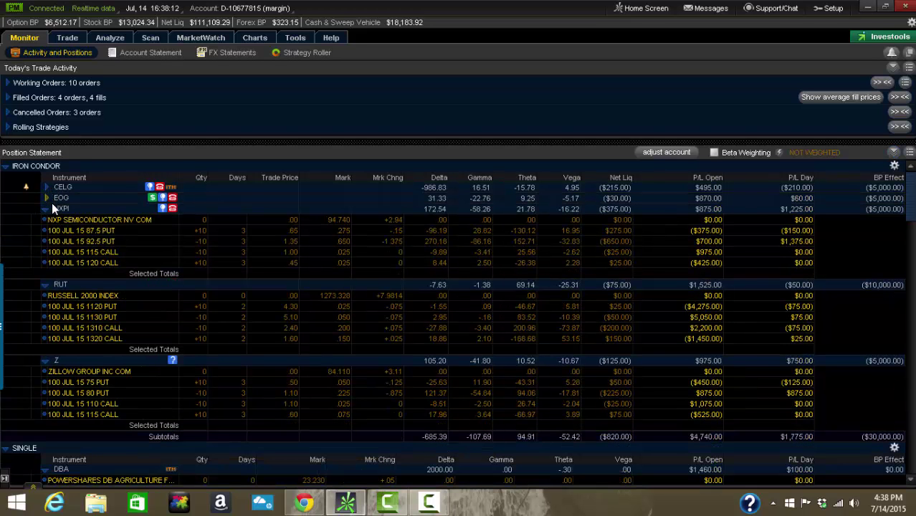
pyautogui.click(51, 209)
pyautogui.click(48, 221)
pyautogui.click(49, 232)
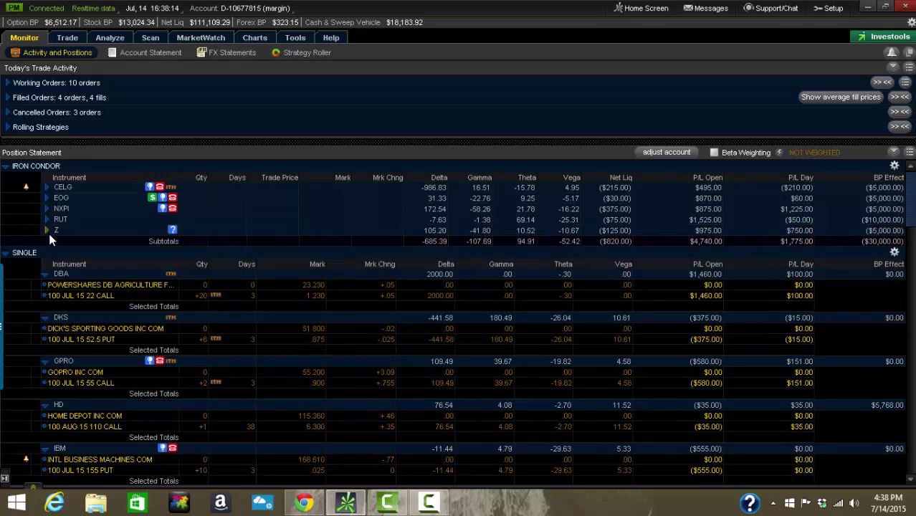
pyautogui.click(23, 168)
pyautogui.click(46, 219)
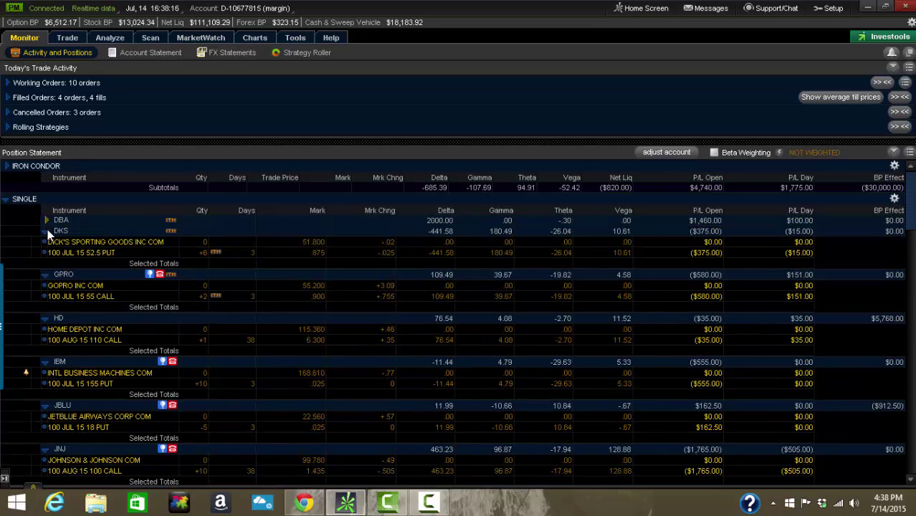
pyautogui.click(48, 230)
pyautogui.click(48, 242)
pyautogui.click(47, 252)
pyautogui.click(47, 263)
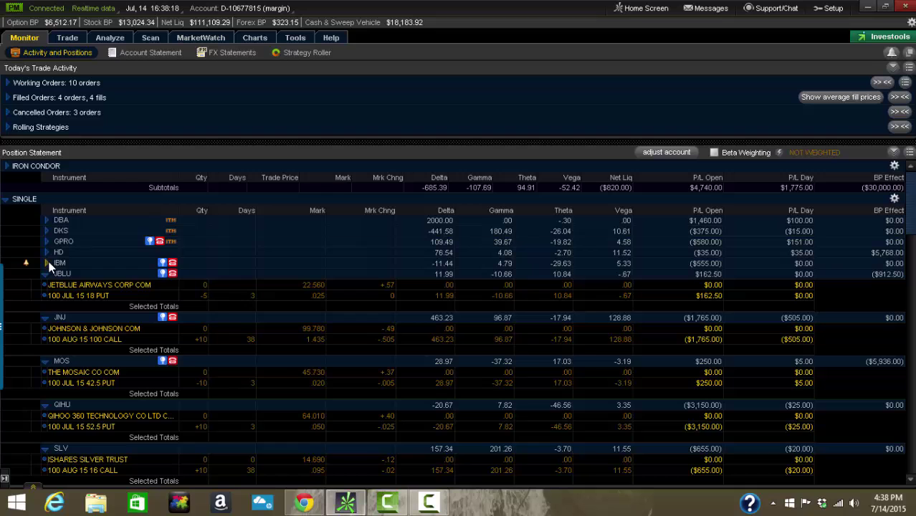
pyautogui.click(896, 165)
pyautogui.click(897, 164)
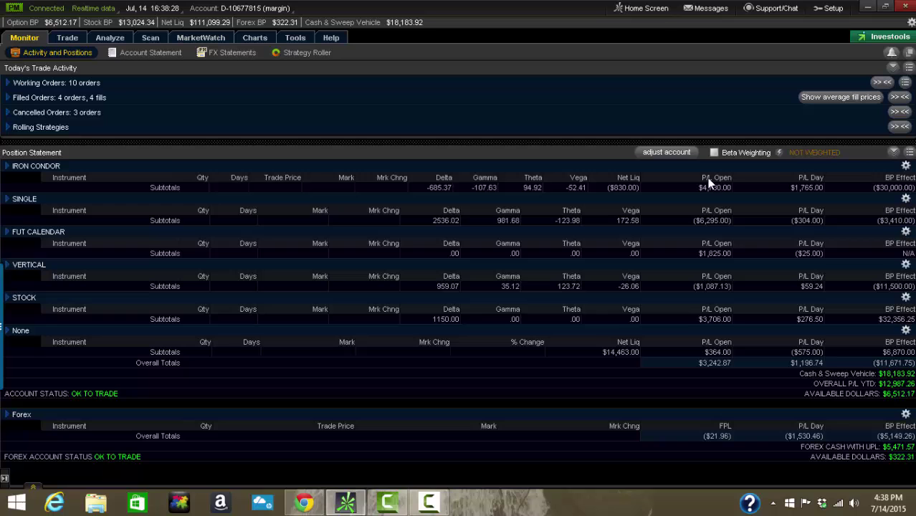
pyautogui.click(908, 153)
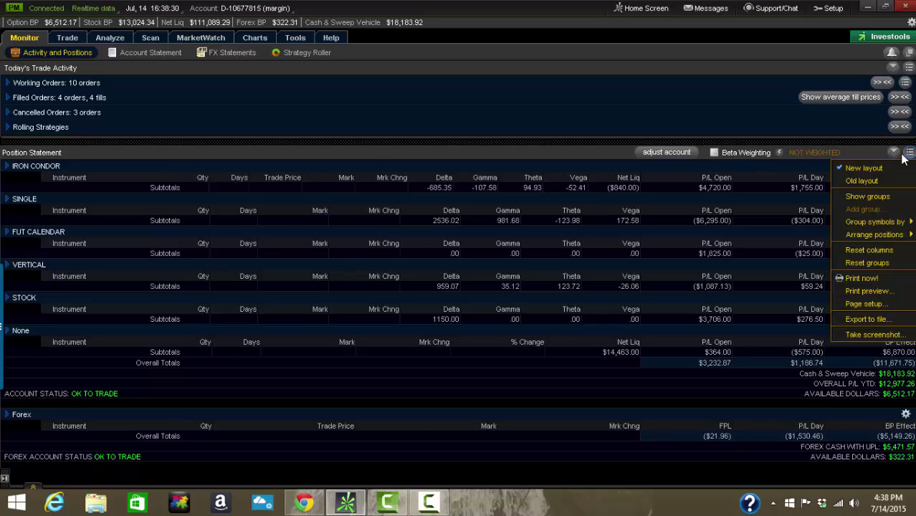
pyautogui.click(864, 180)
pyautogui.scroll(-5, 424, 366)
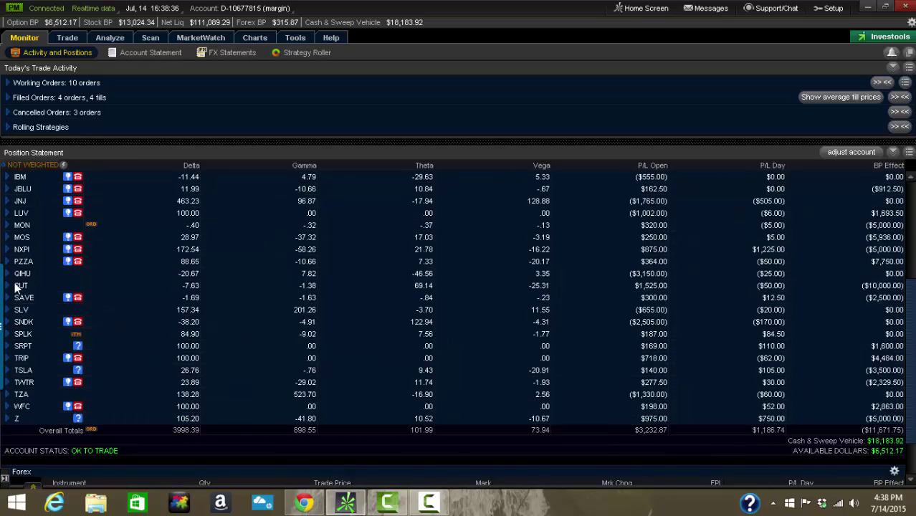
pyautogui.click(19, 286)
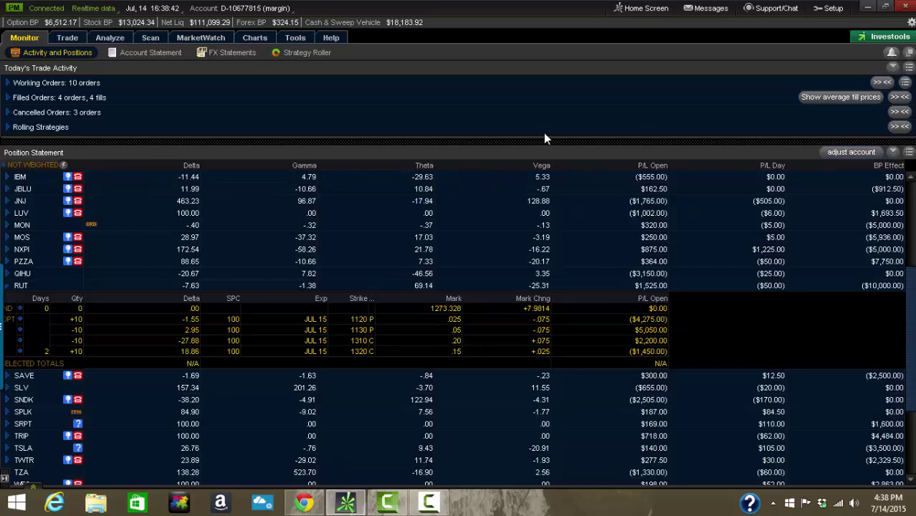
pyautogui.click(908, 152)
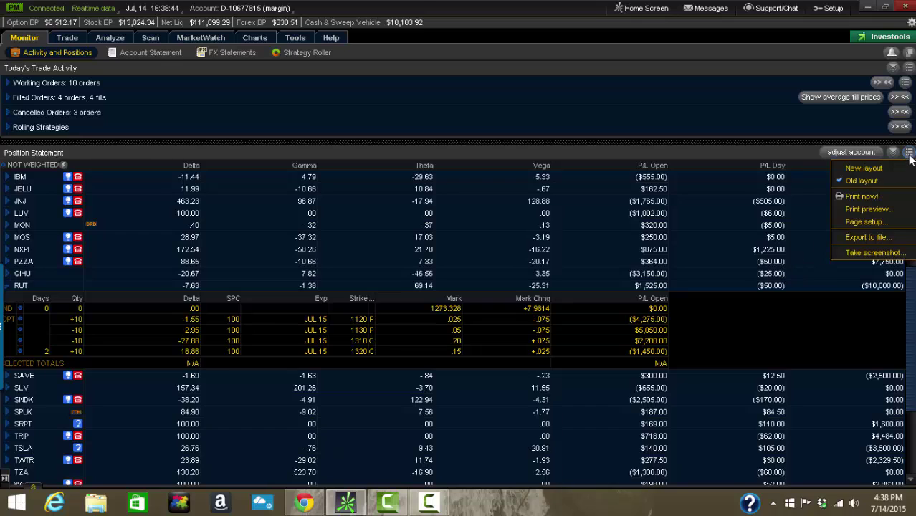